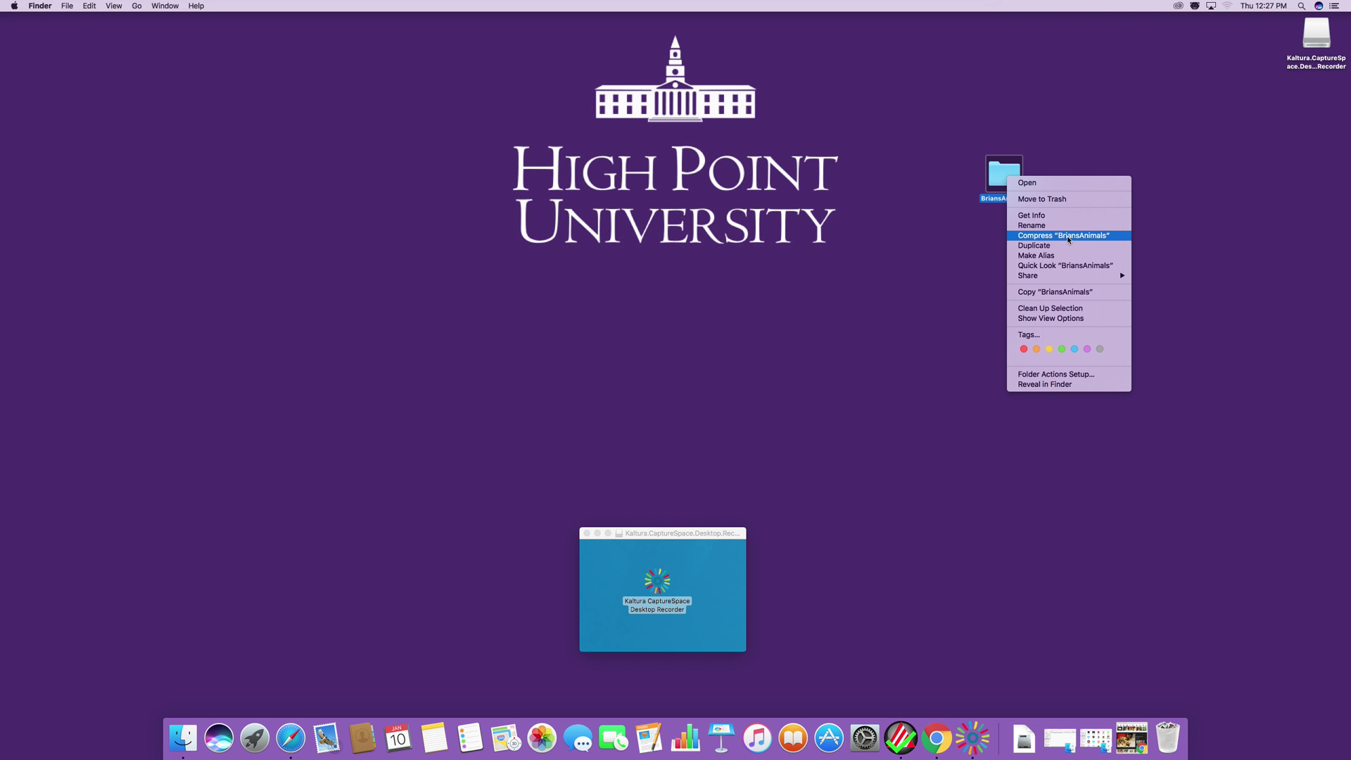
Compress the BriansAnimals folder to BriansAnimals.zip and place the zip beside the folder on the desktop.
click(1063, 236)
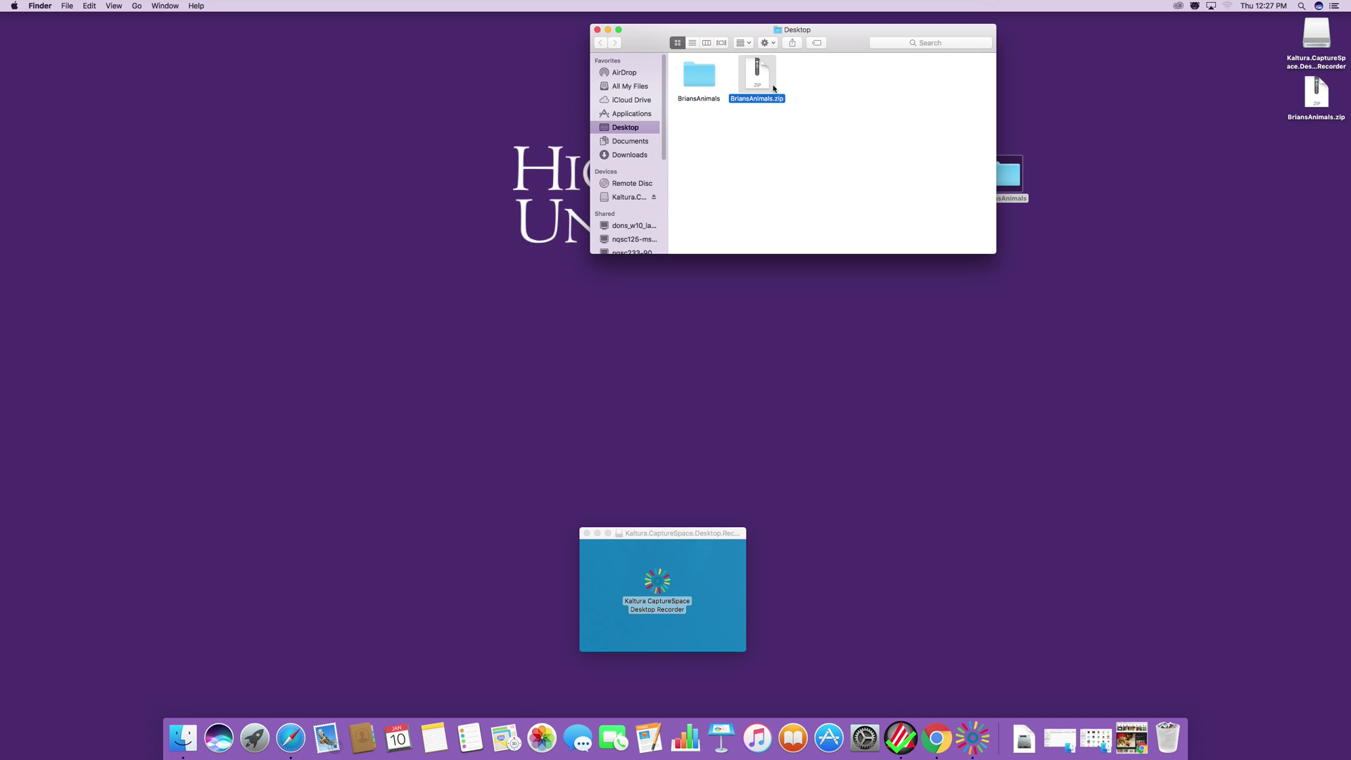
drag(641, 39, 633, 53)
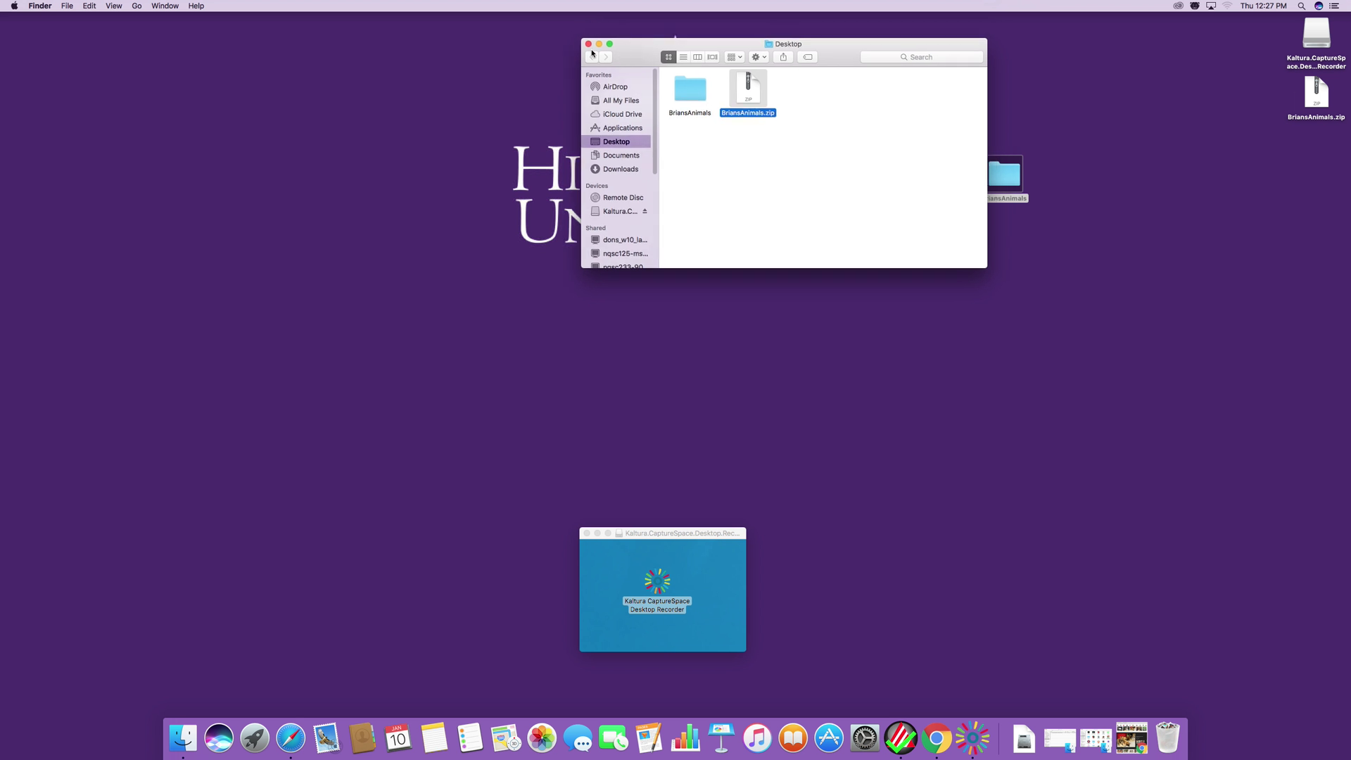
click(589, 45)
drag(1313, 93, 1069, 183)
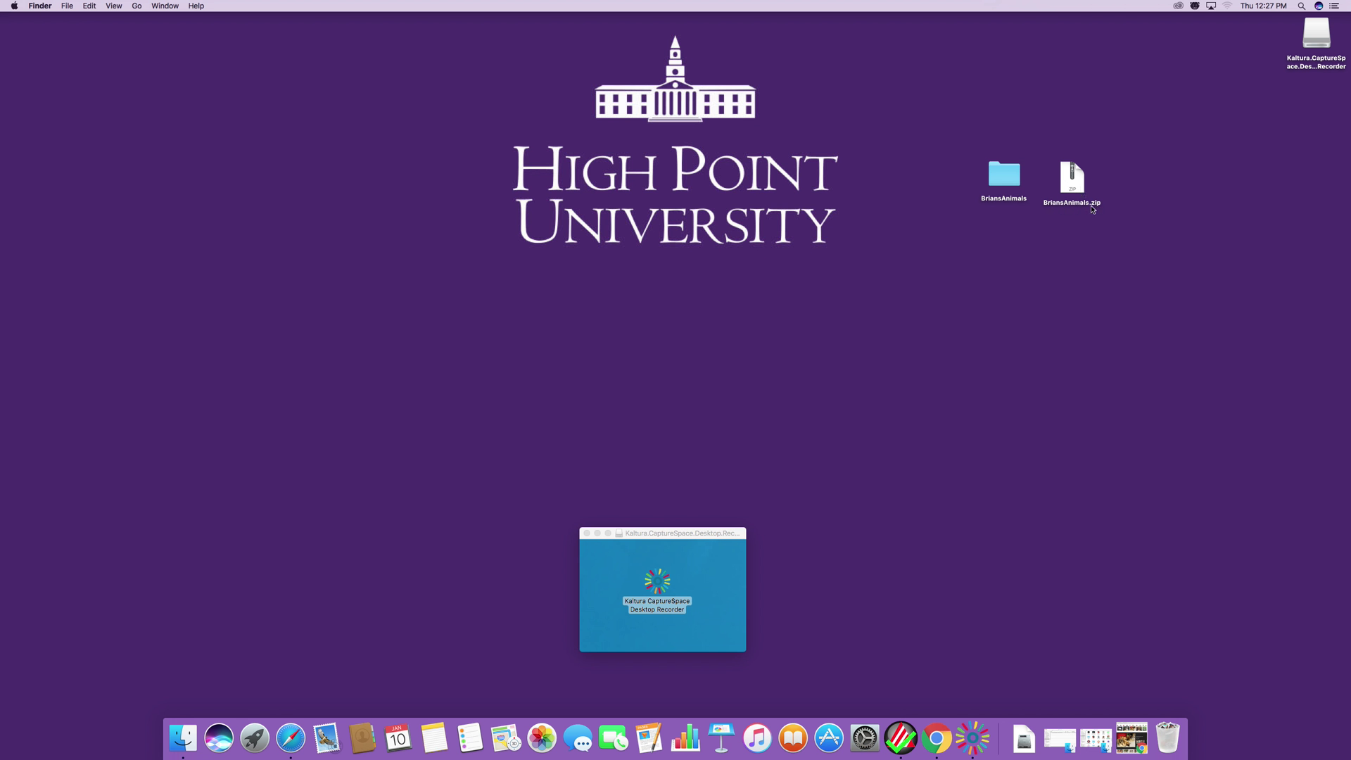
click(1072, 183)
click(1044, 241)
click(937, 738)
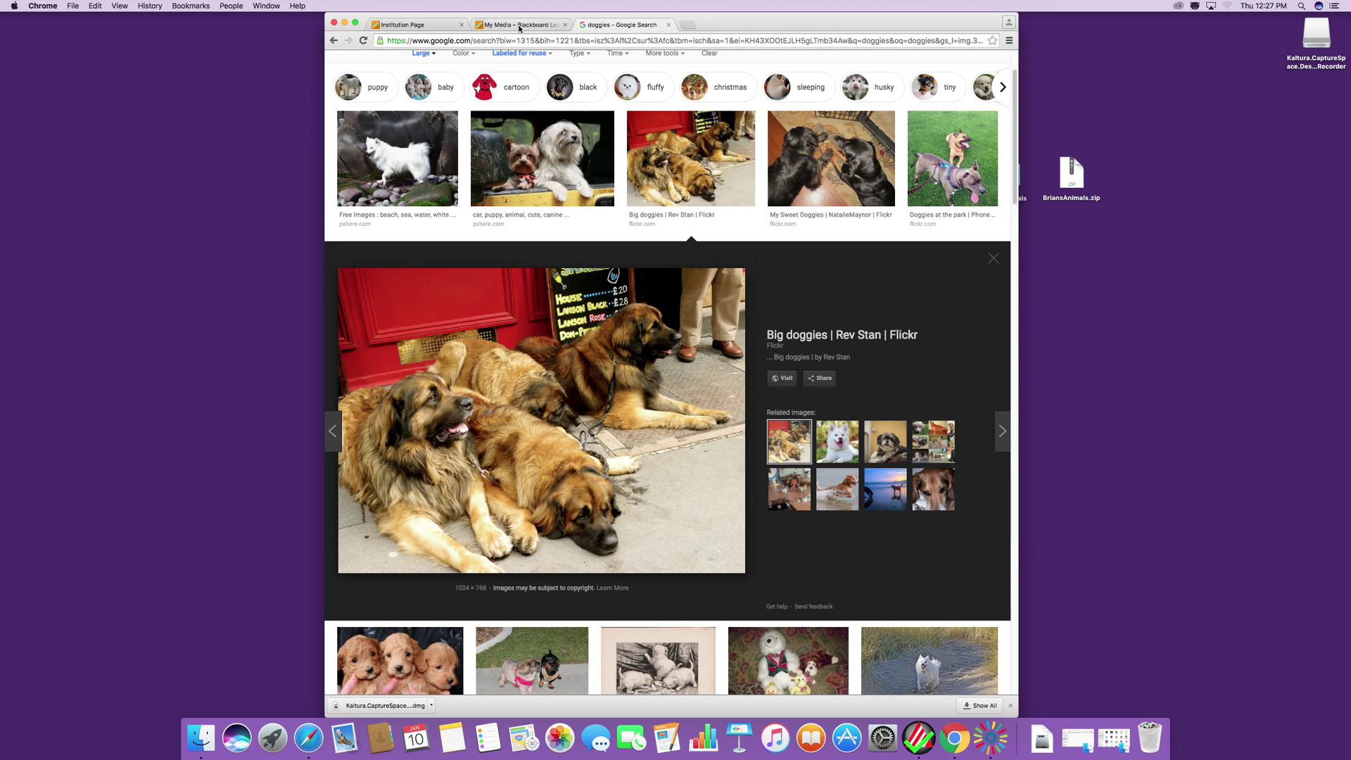
click(654, 40)
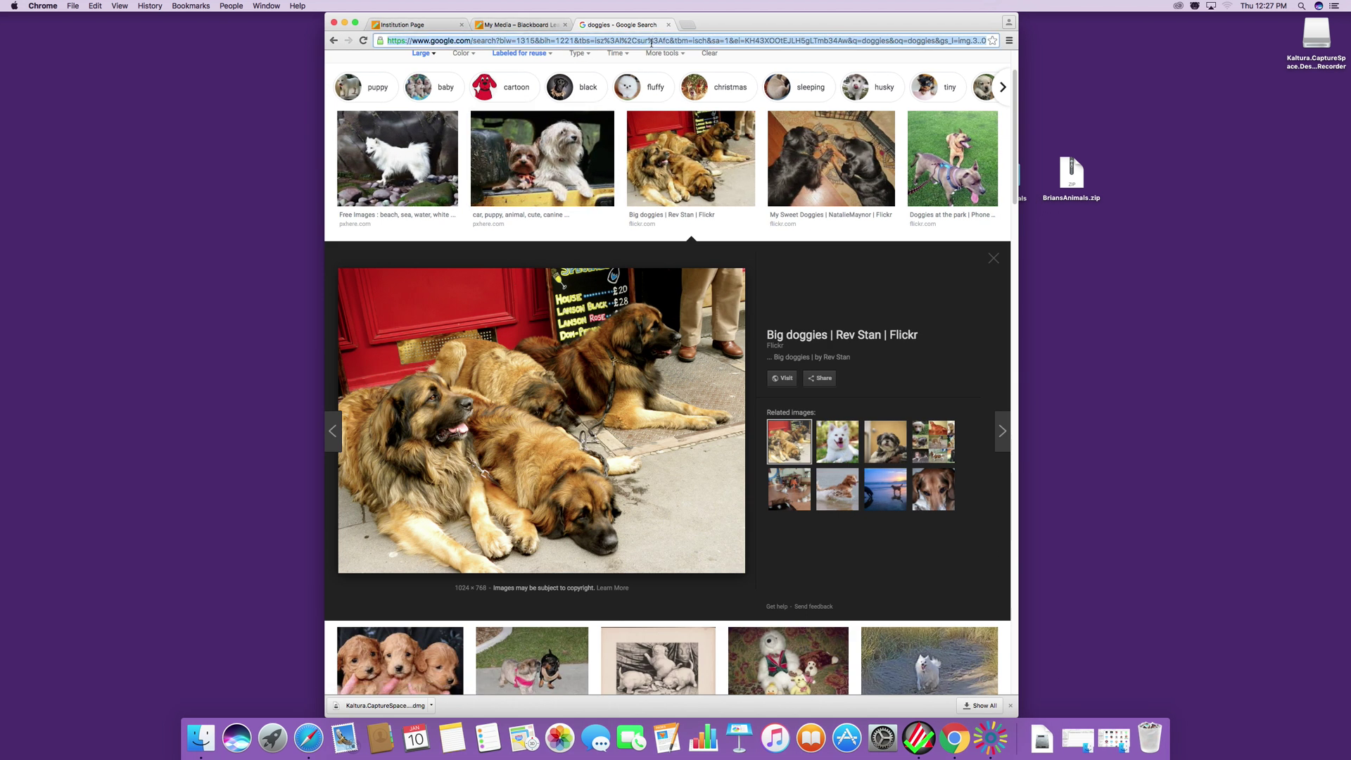
text(www.)
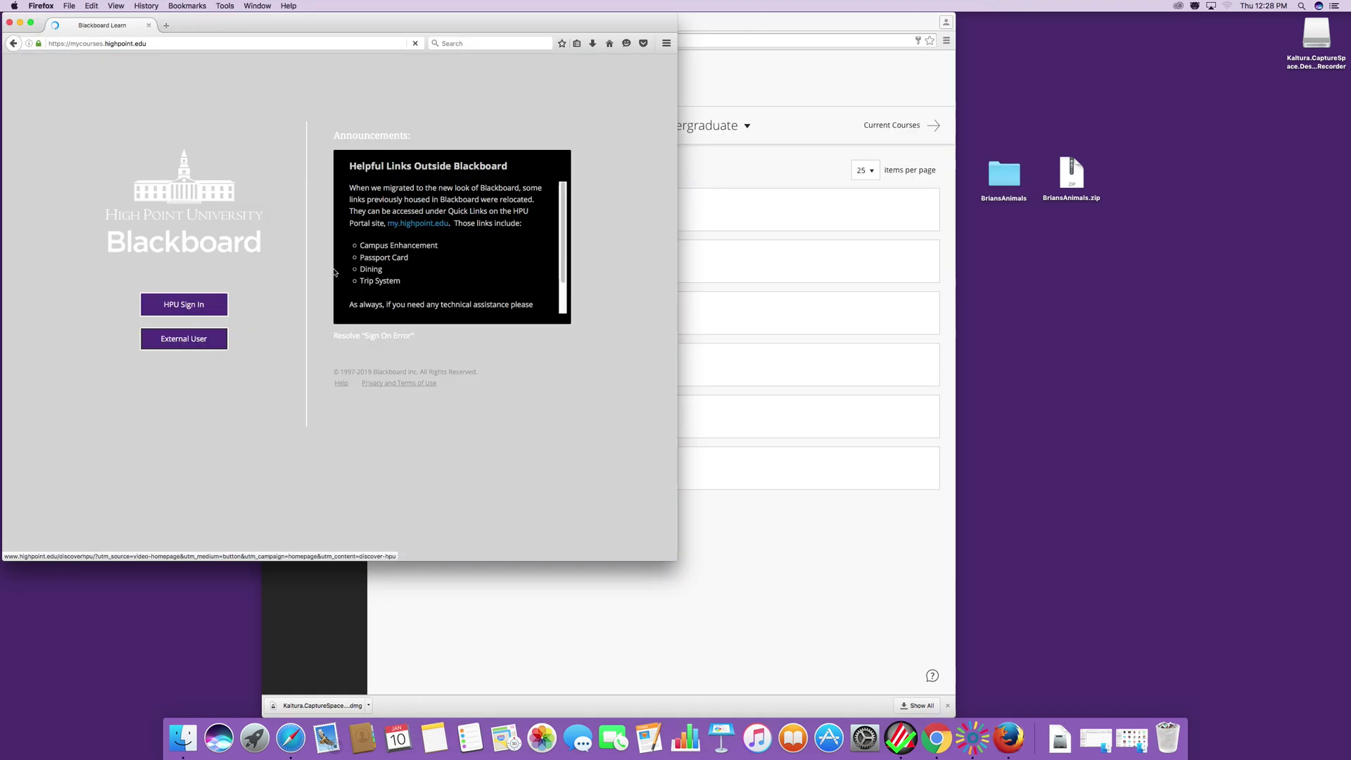
Sign in with the university username and password, declining to save the login.
click(219, 306)
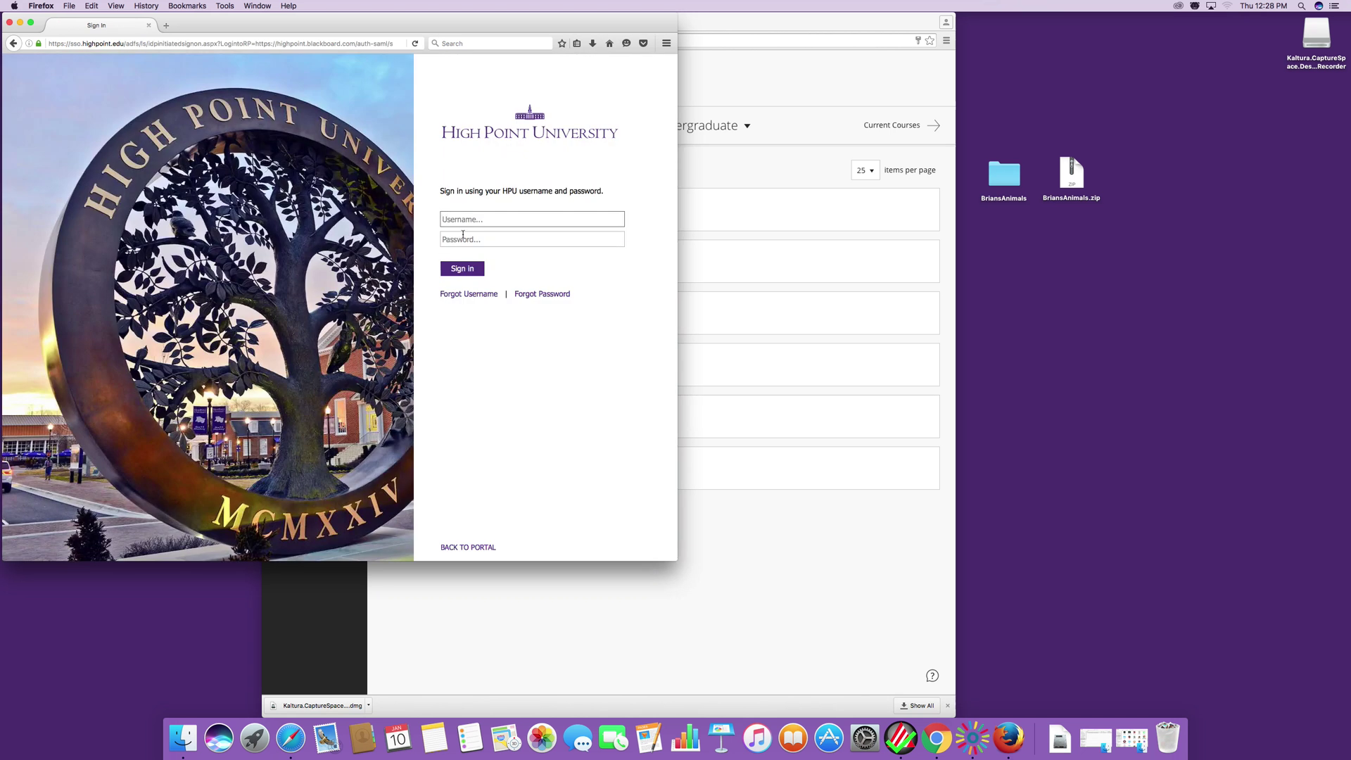
text(bheagney)
click(480, 240)
text(********)
key(Return)
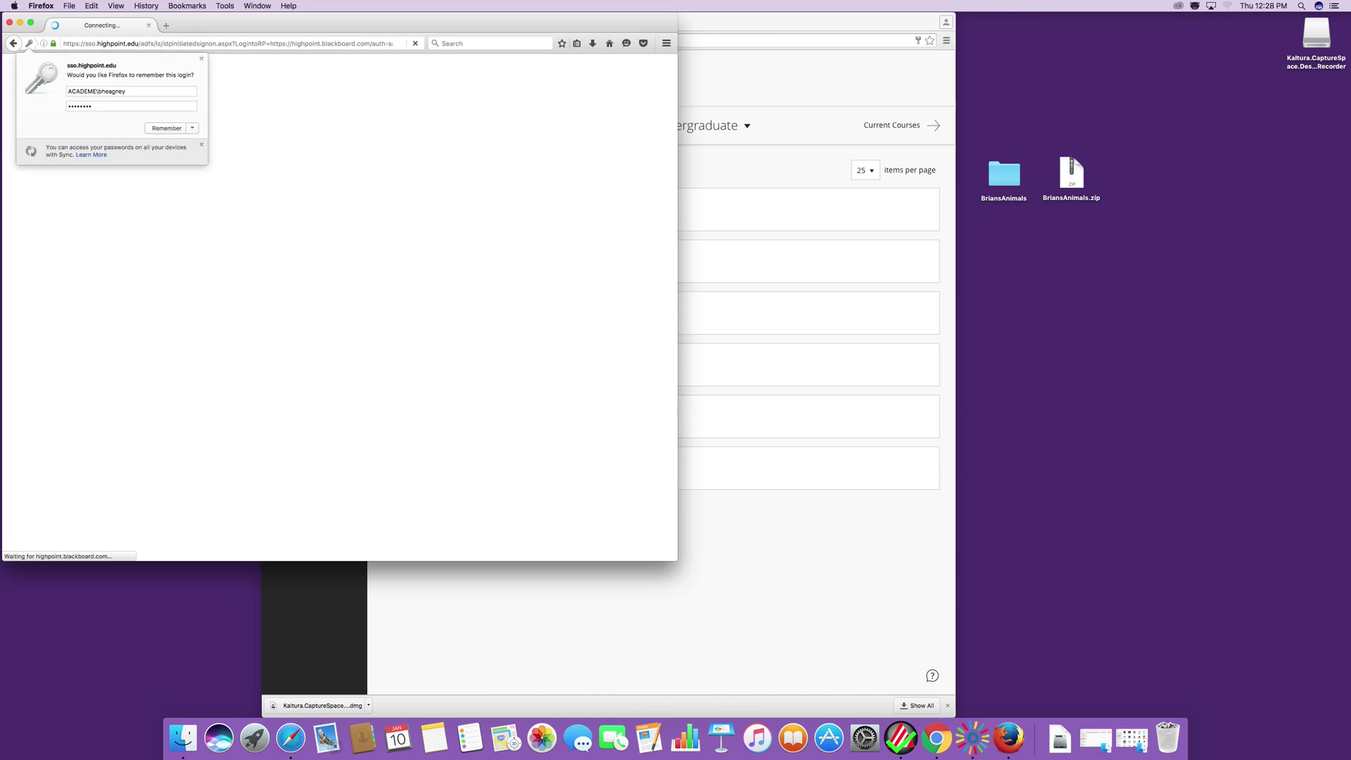
click(192, 128)
click(183, 143)
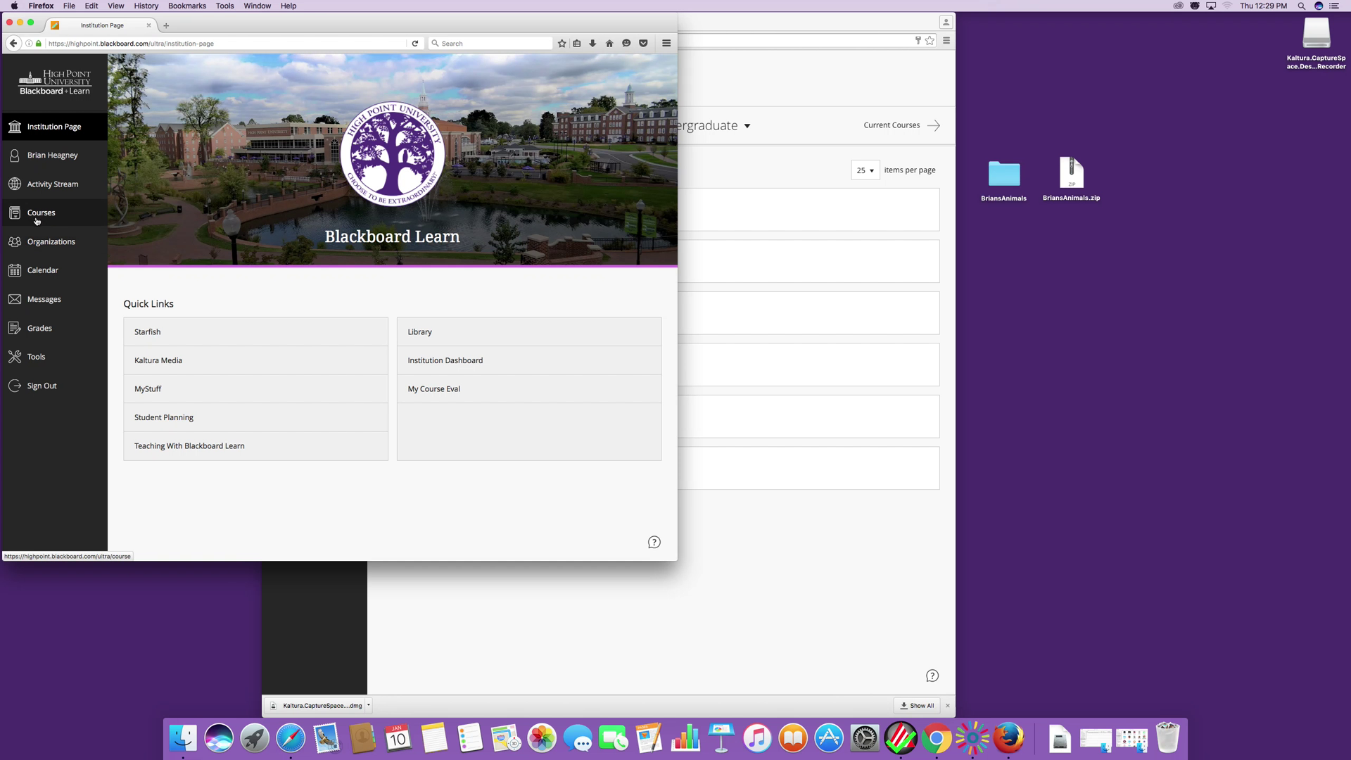
Show the Courses list filtered to the 2019 SPRING Undergraduate term.
click(37, 218)
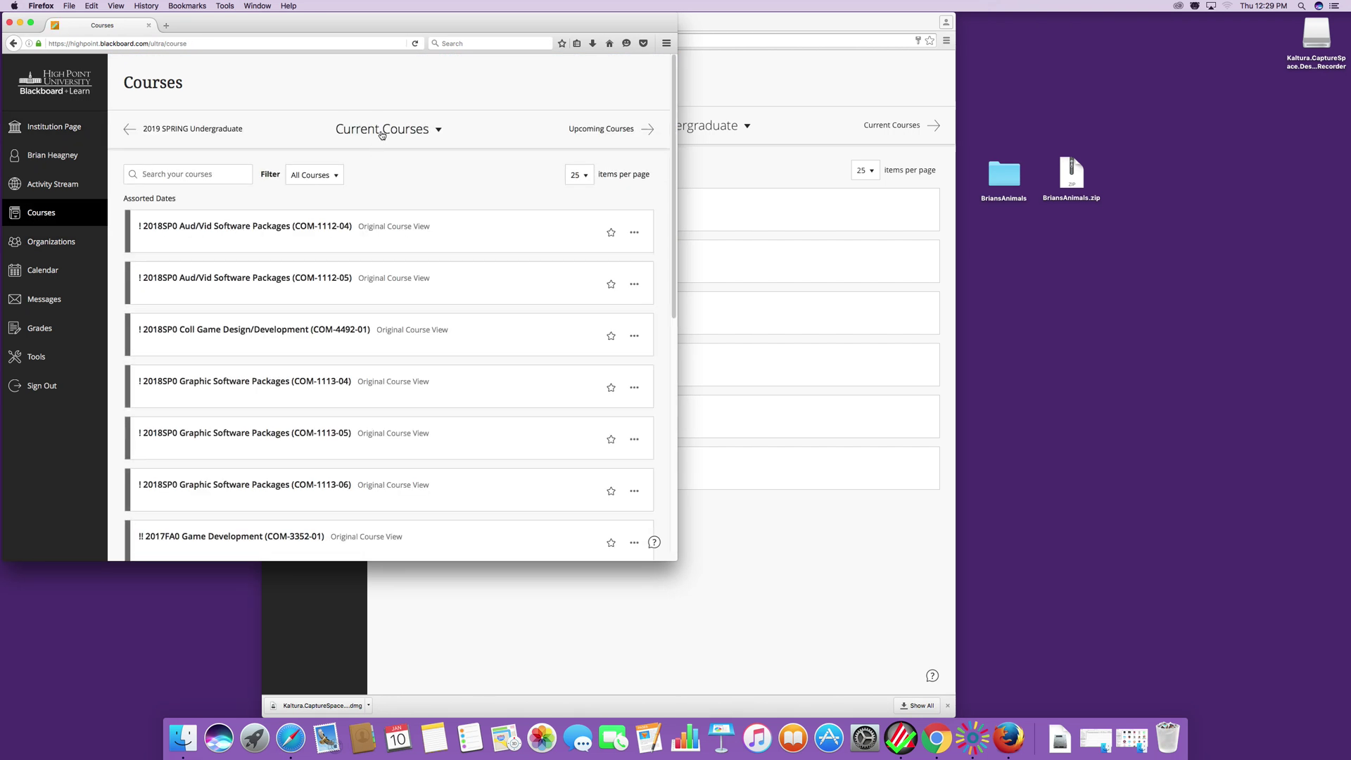
click(384, 129)
click(377, 184)
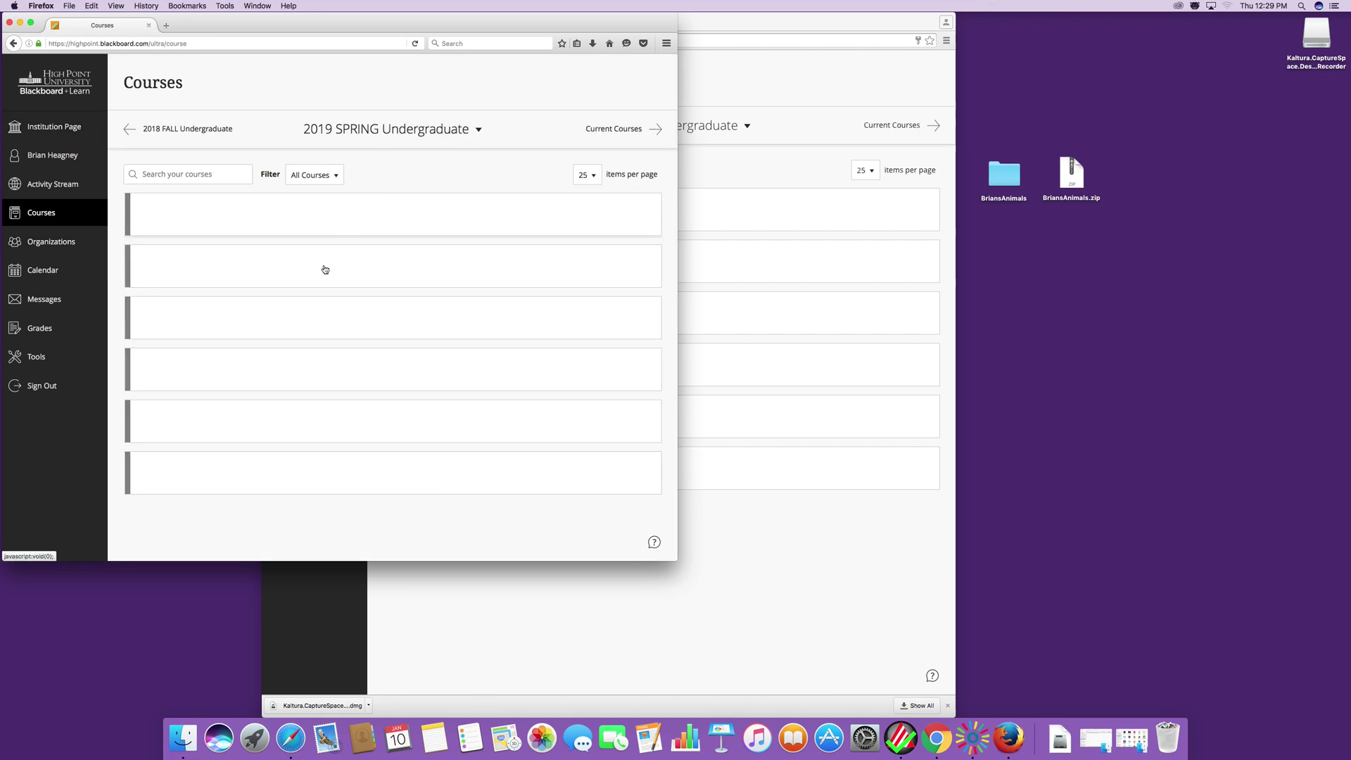
drag(299, 20, 396, 60)
click(282, 23)
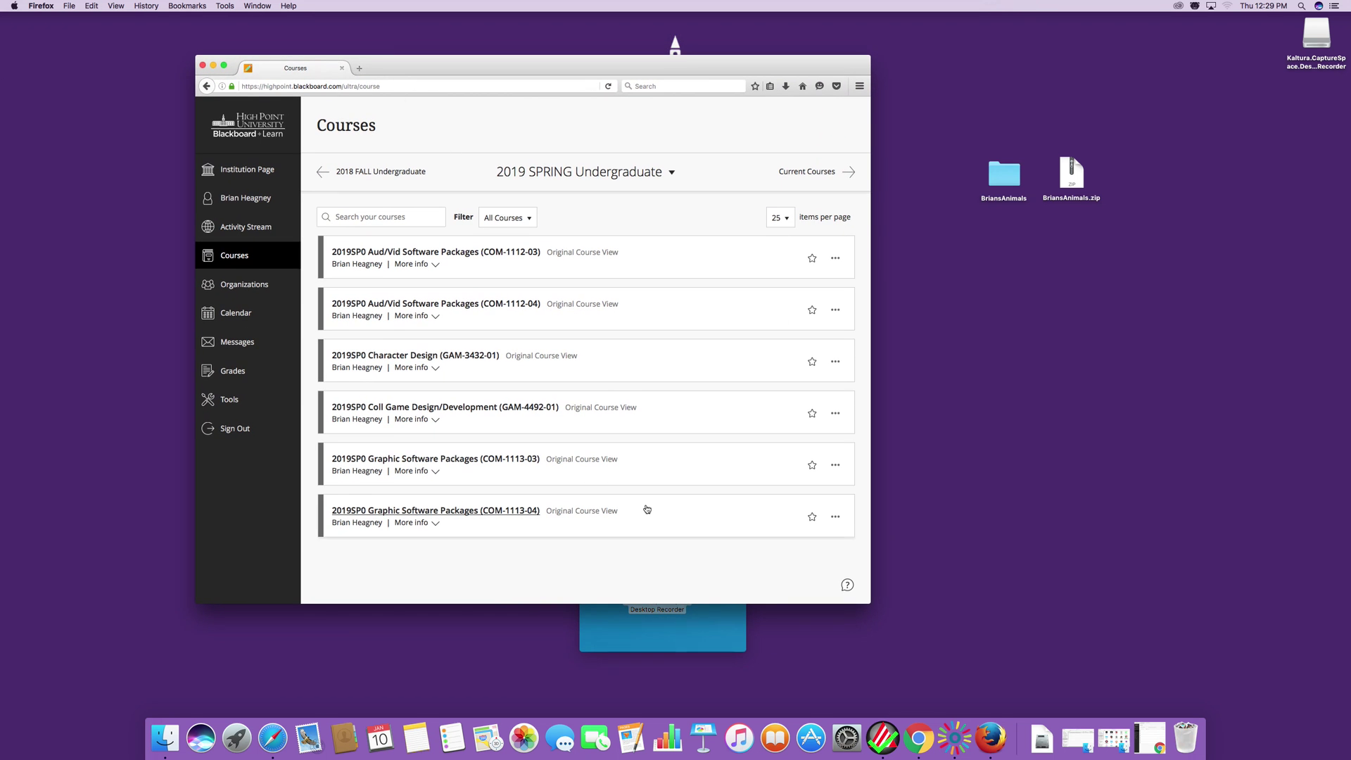
Open the Aud/Vid Software Packages course and add a content area named 'test'.
click(515, 259)
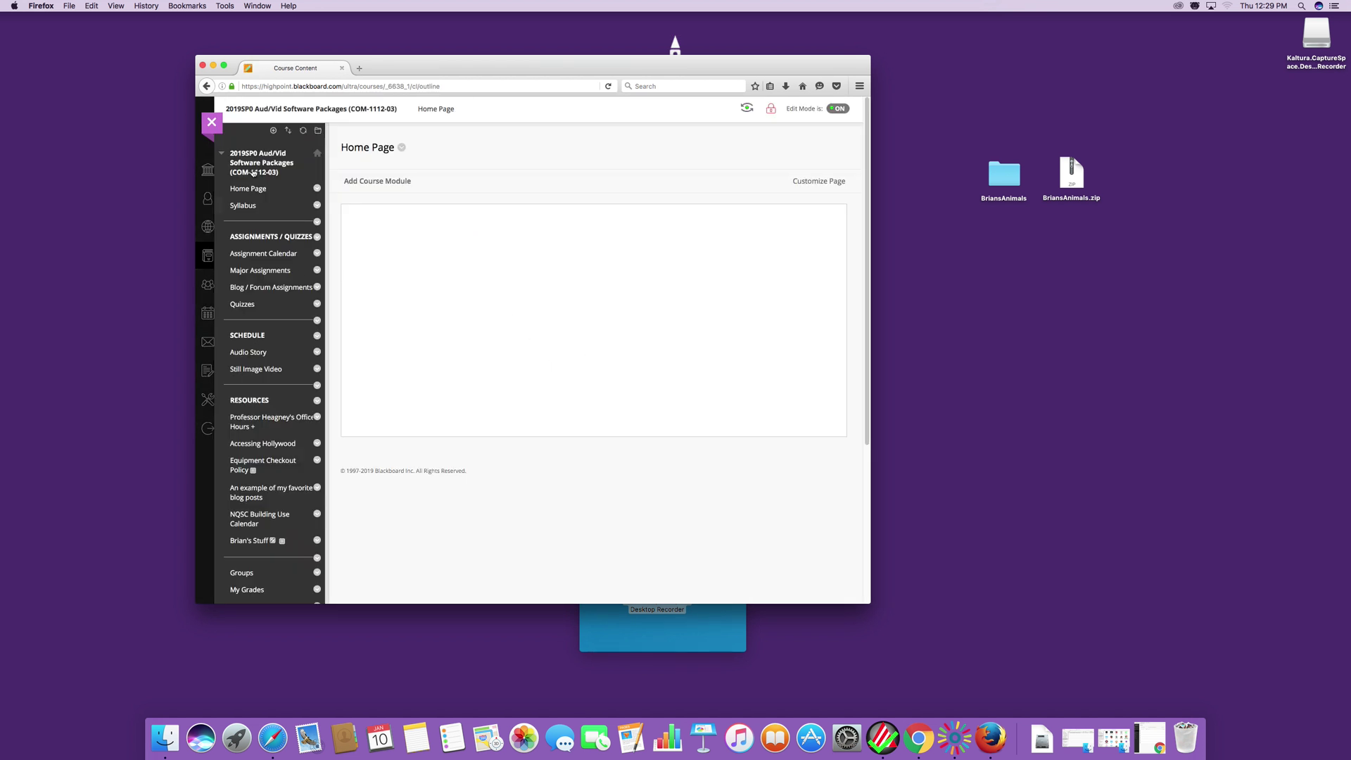
click(273, 131)
click(294, 148)
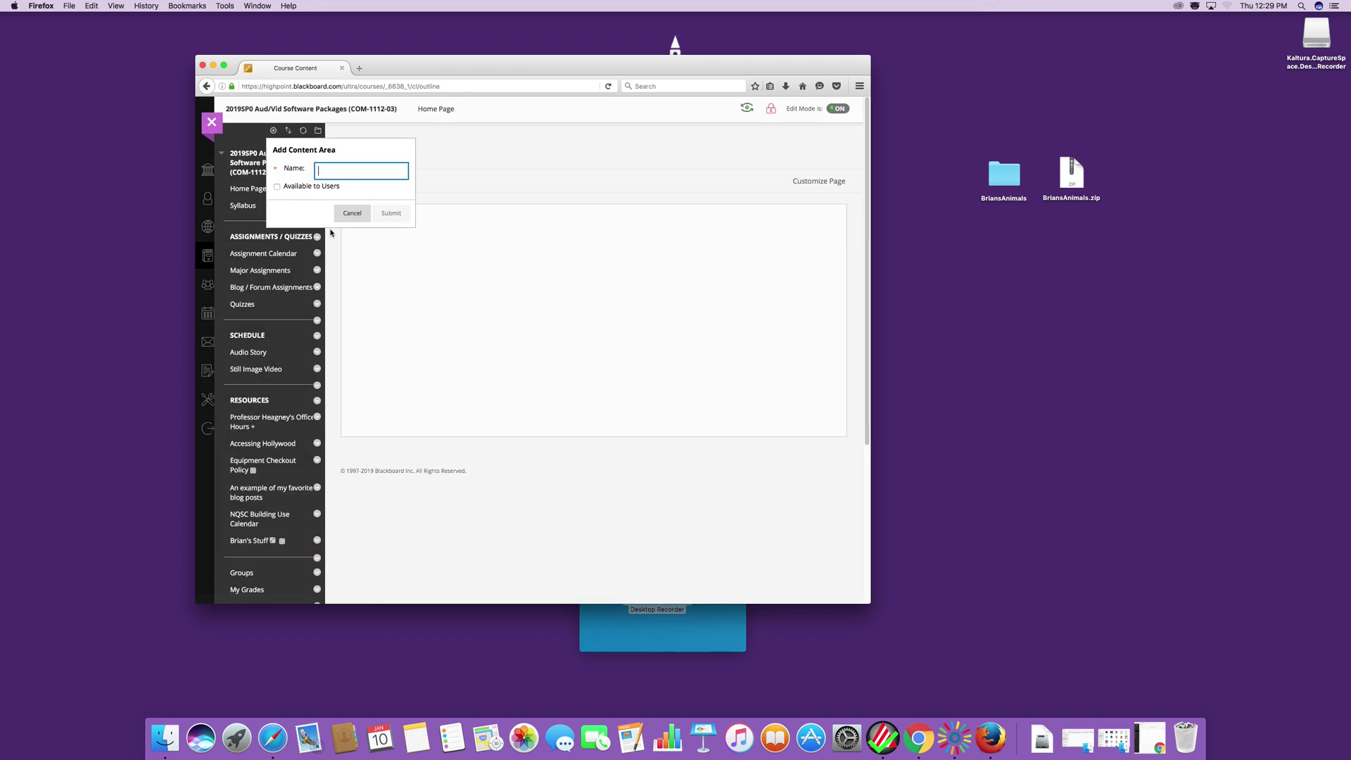
text(test)
click(391, 214)
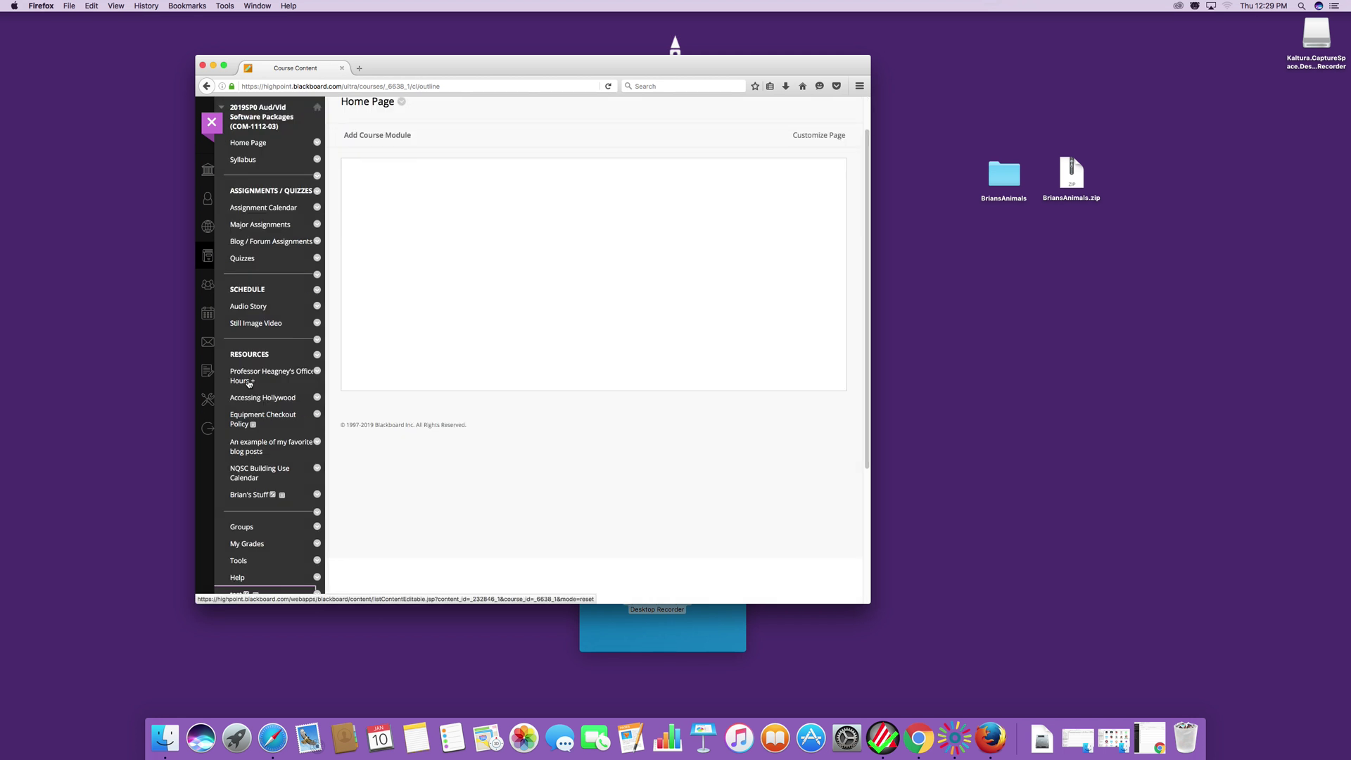
Open the test content area and start a new File item from Build Content.
scroll(274, 554, down, 5)
scroll(386, 504, up, 6)
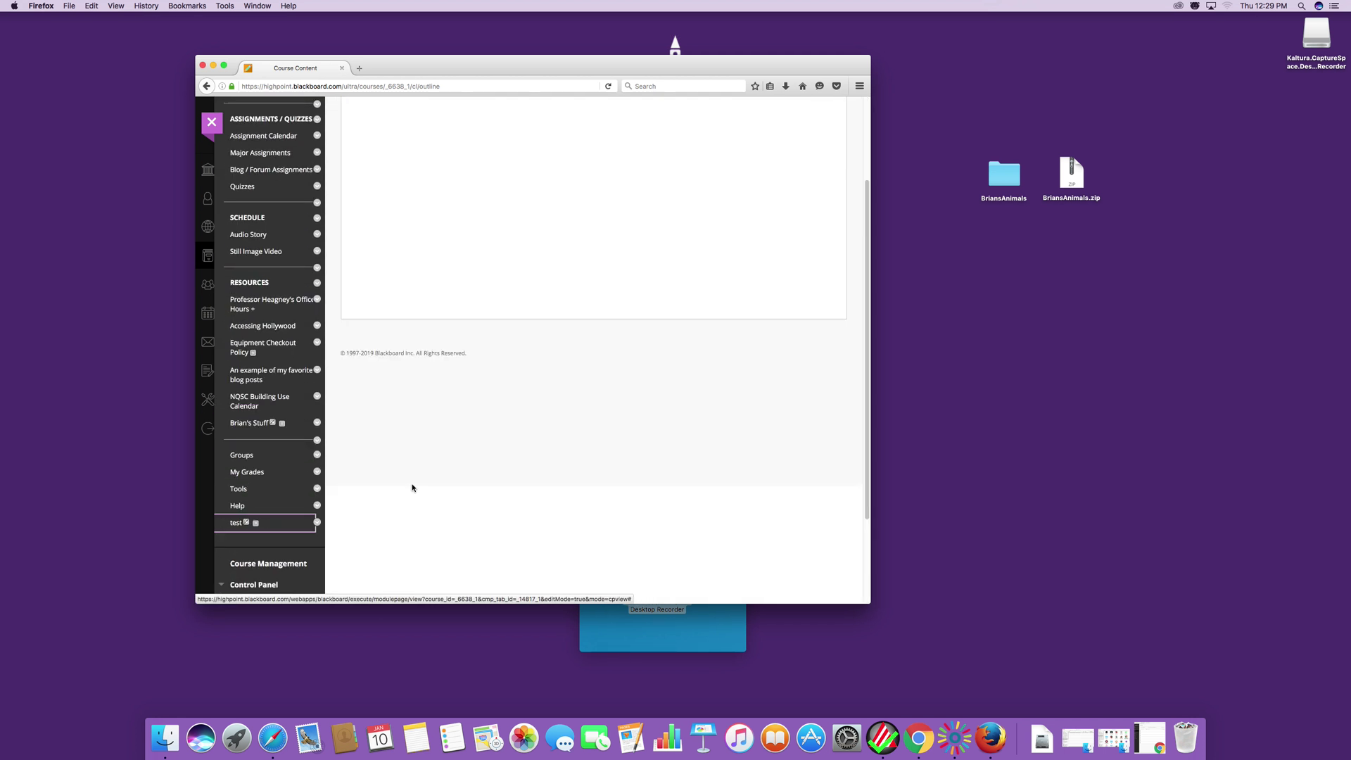
scroll(267, 492, down, 6)
click(237, 408)
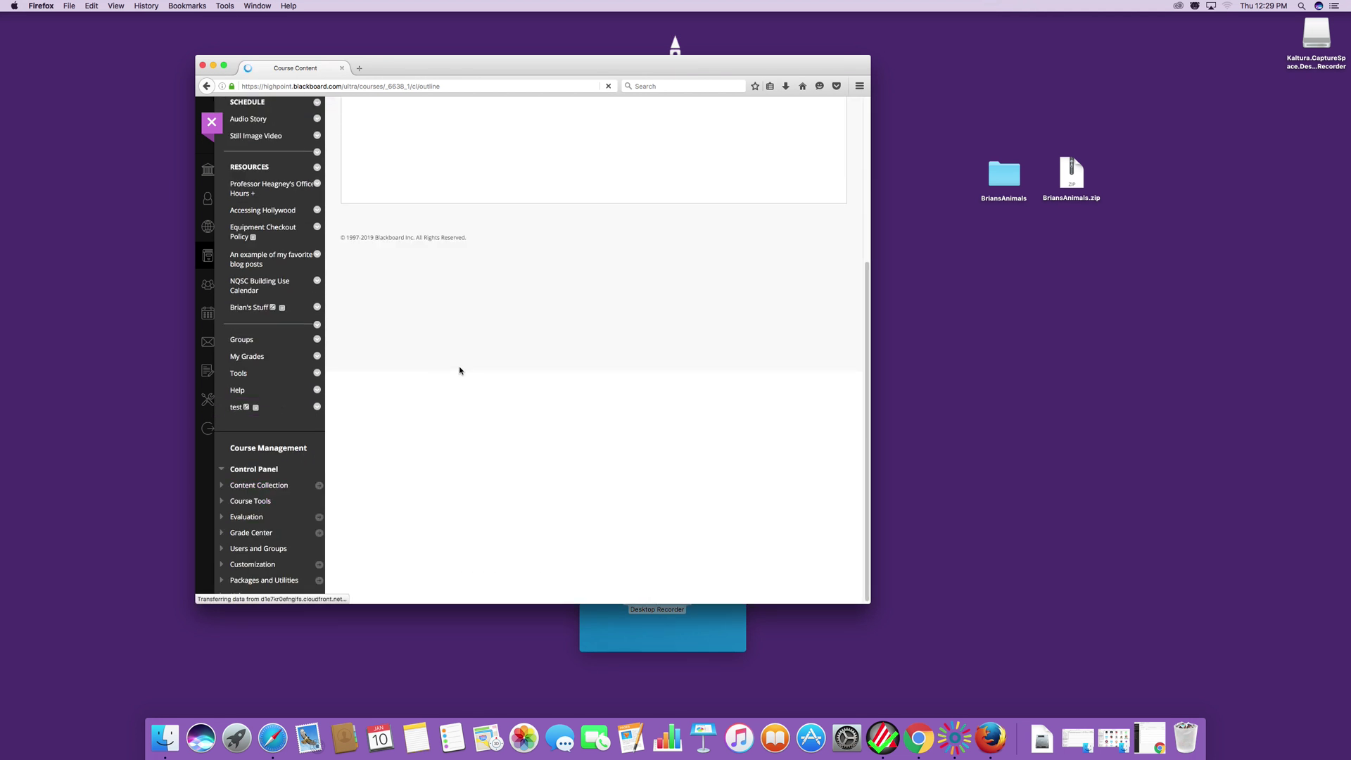
click(461, 204)
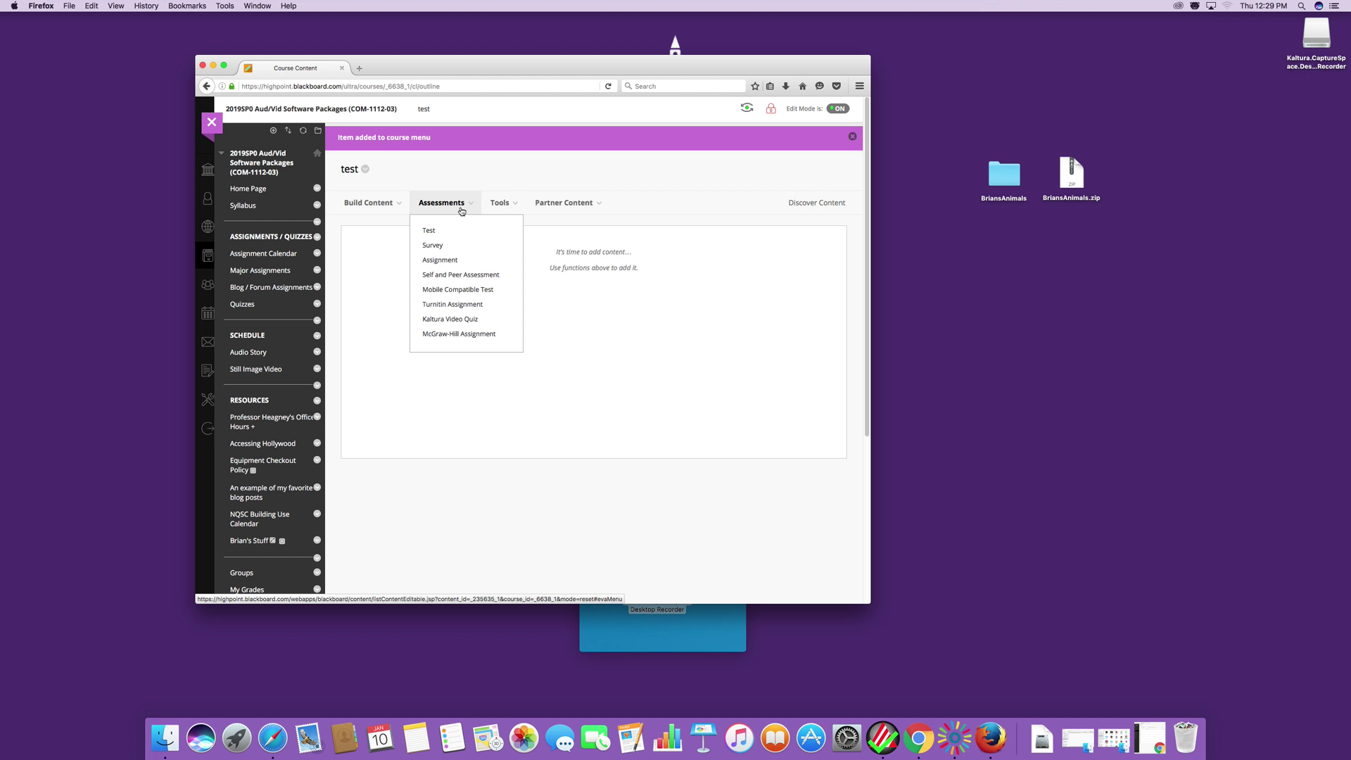
click(385, 206)
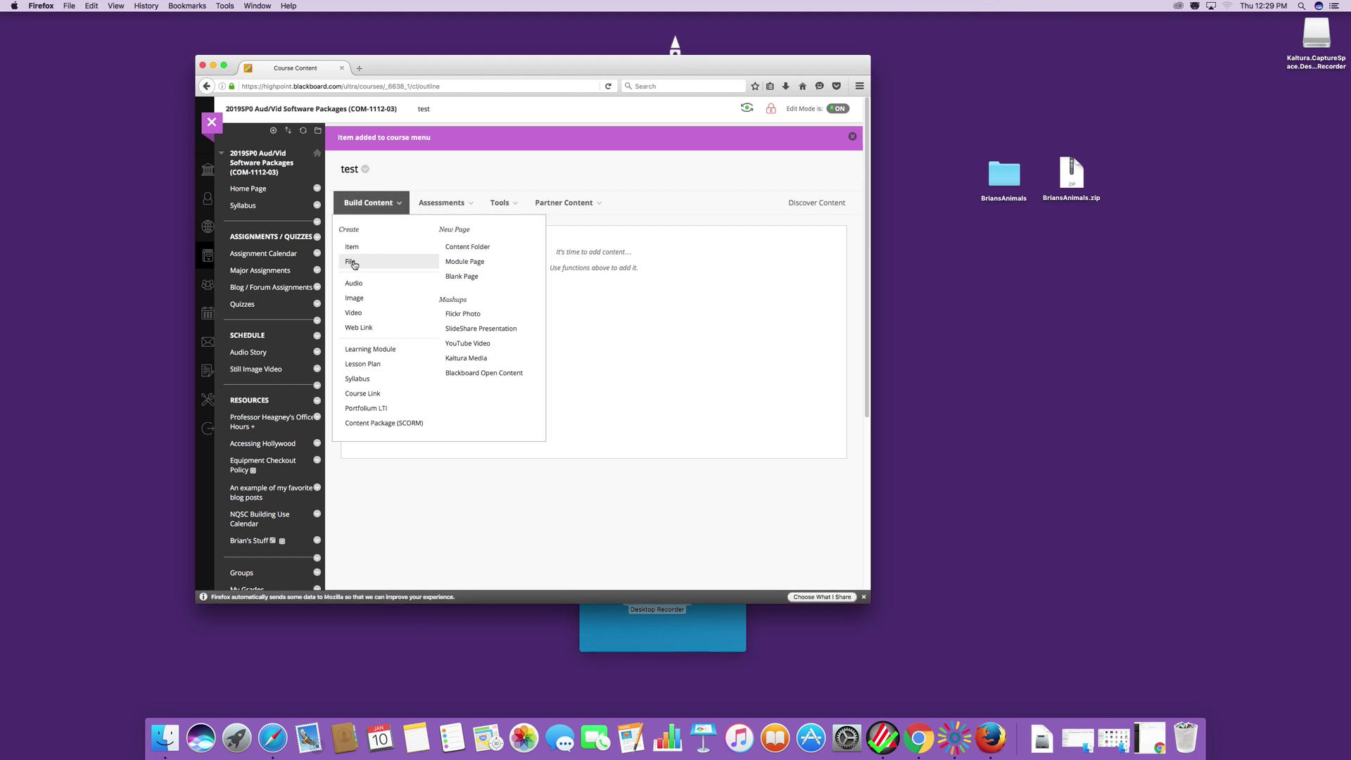
click(351, 263)
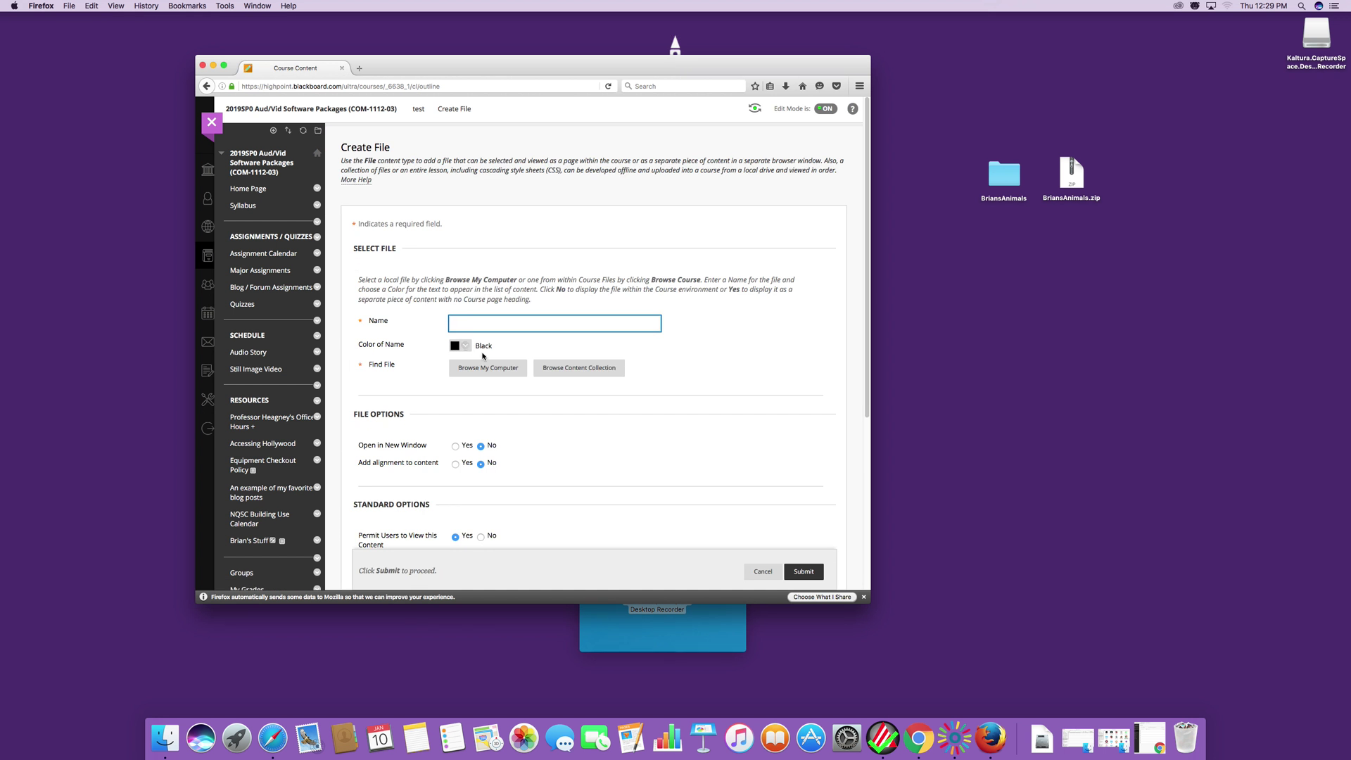
Attach BriansAnimals.zip from the computer and submit it as the new File item.
click(488, 372)
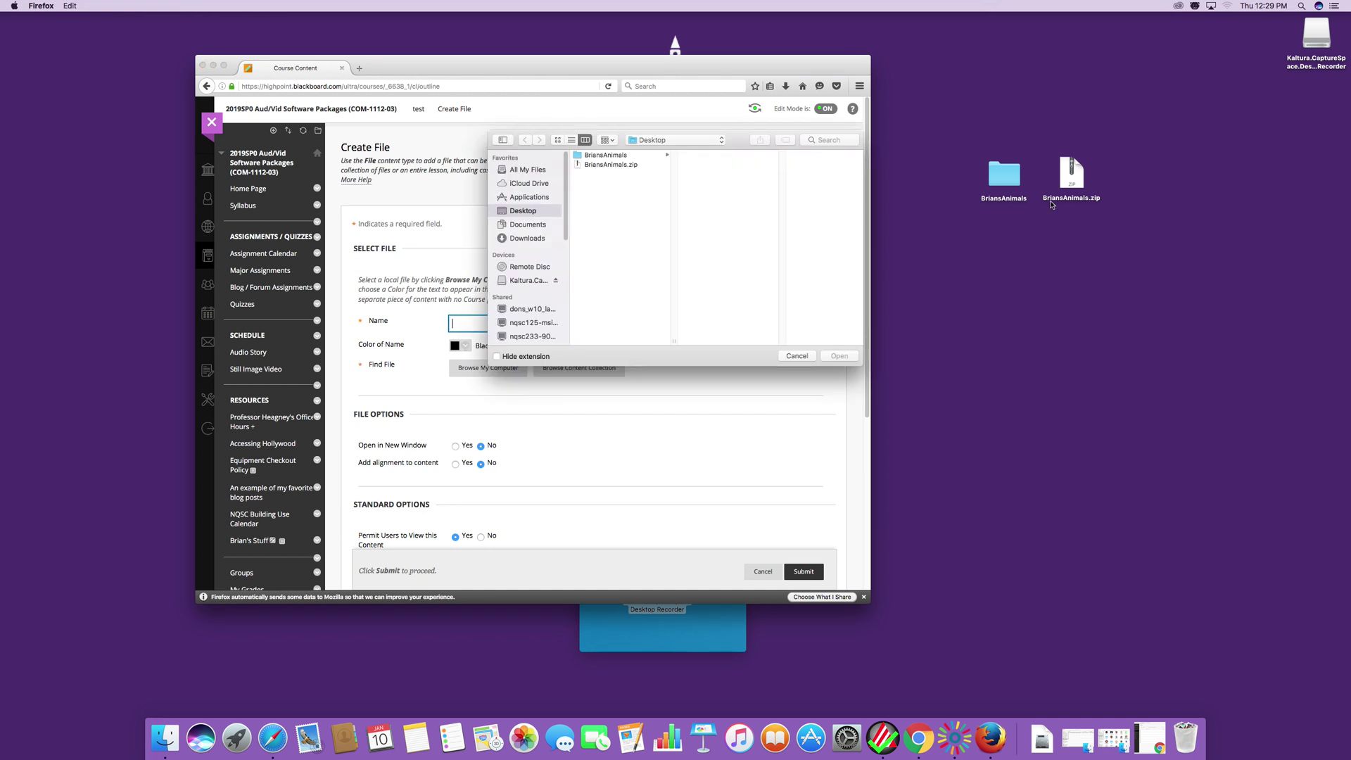
click(597, 156)
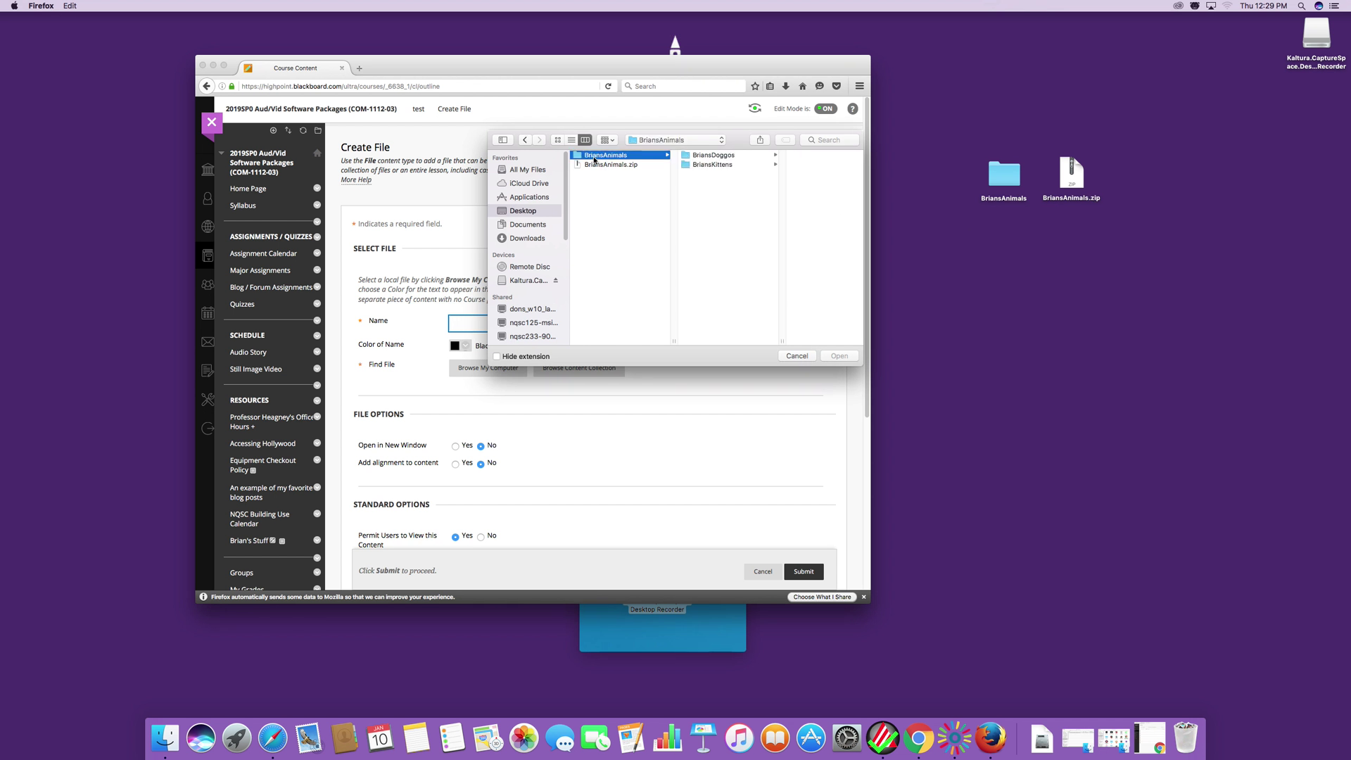
click(843, 357)
click(614, 166)
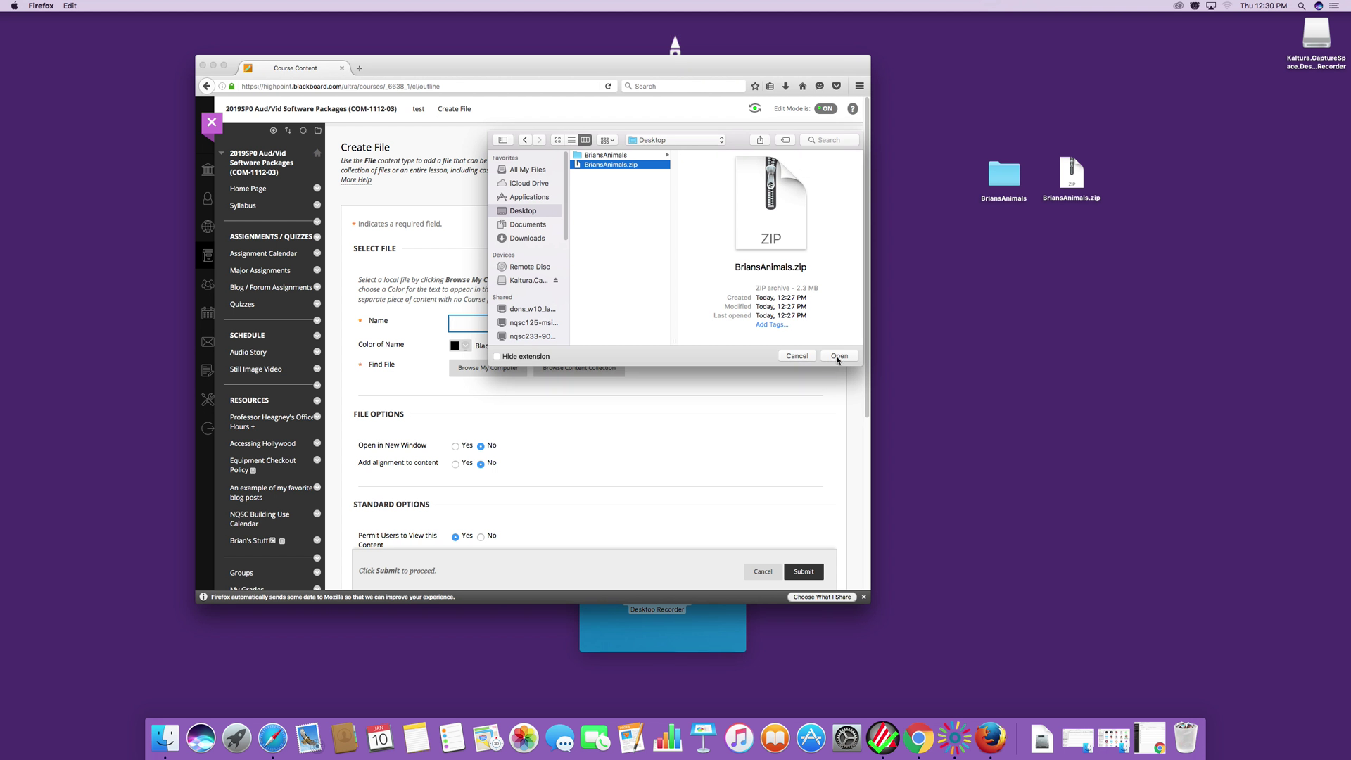
click(838, 357)
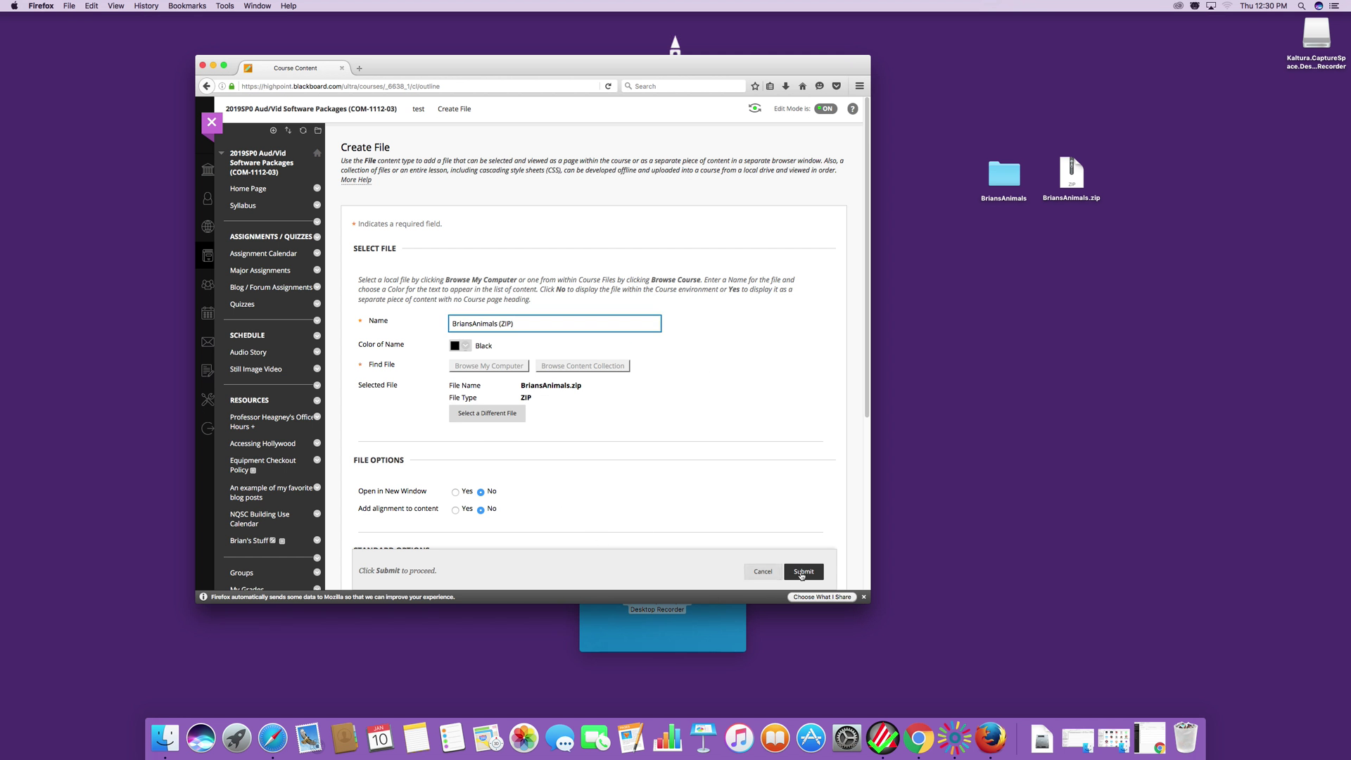
click(803, 571)
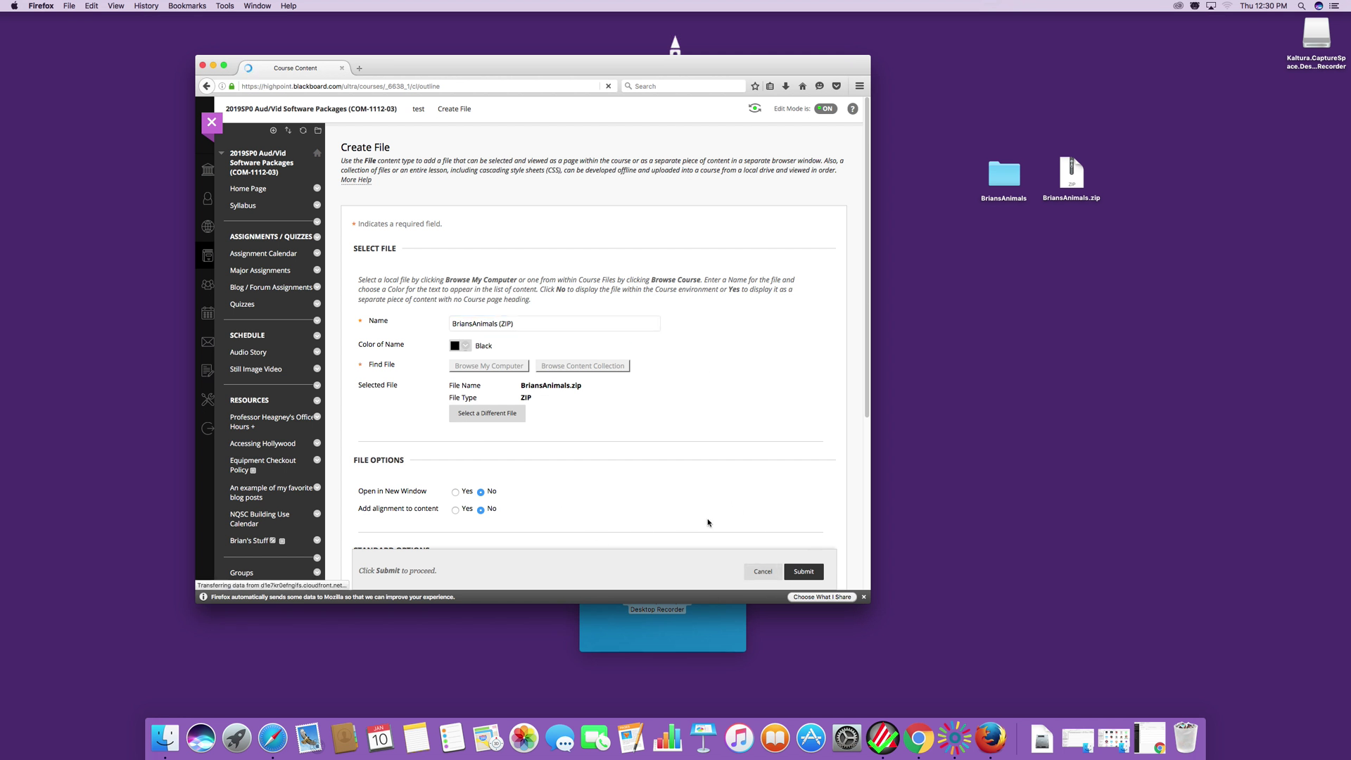
click(213, 65)
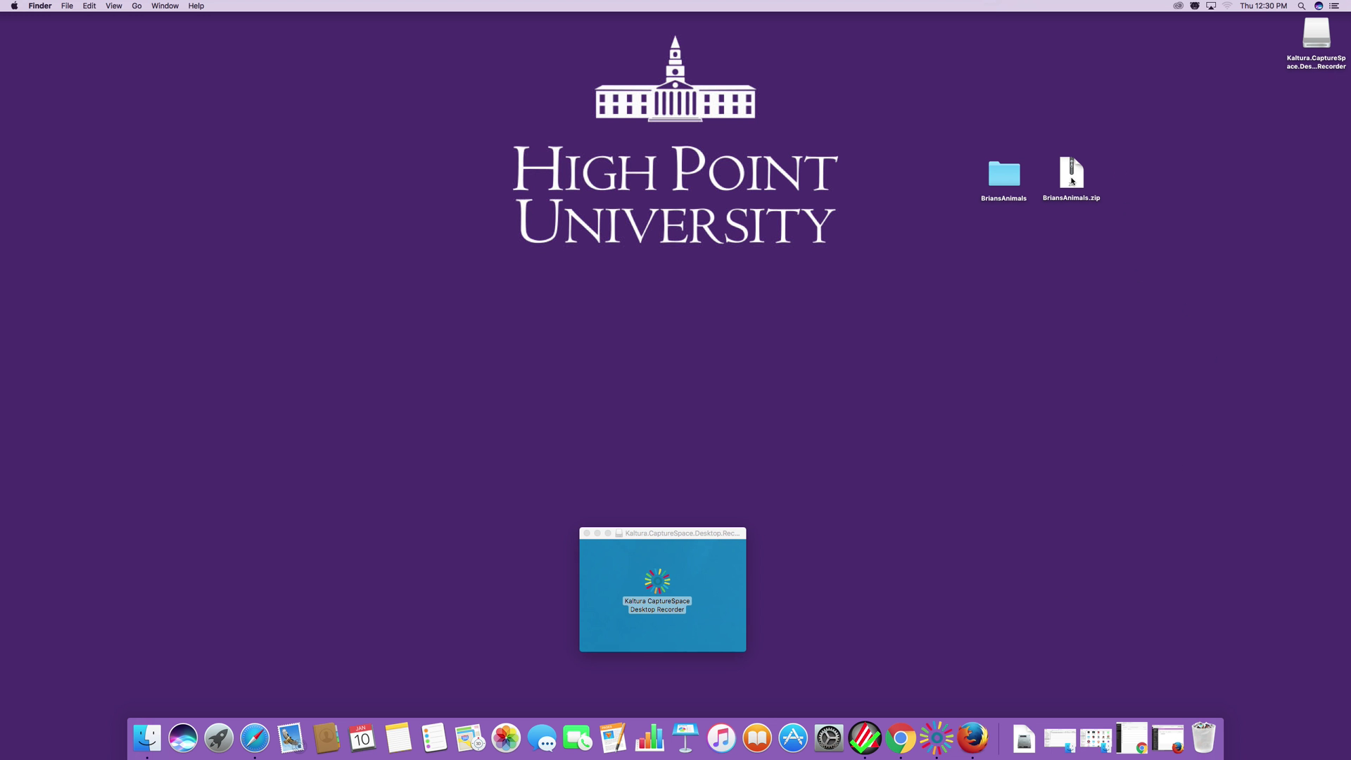
Trash the BriansAnimals folder and BriansAnimals.zip from the desktop and bring the browser back.
drag(939, 114, 1109, 226)
drag(1072, 180, 1208, 732)
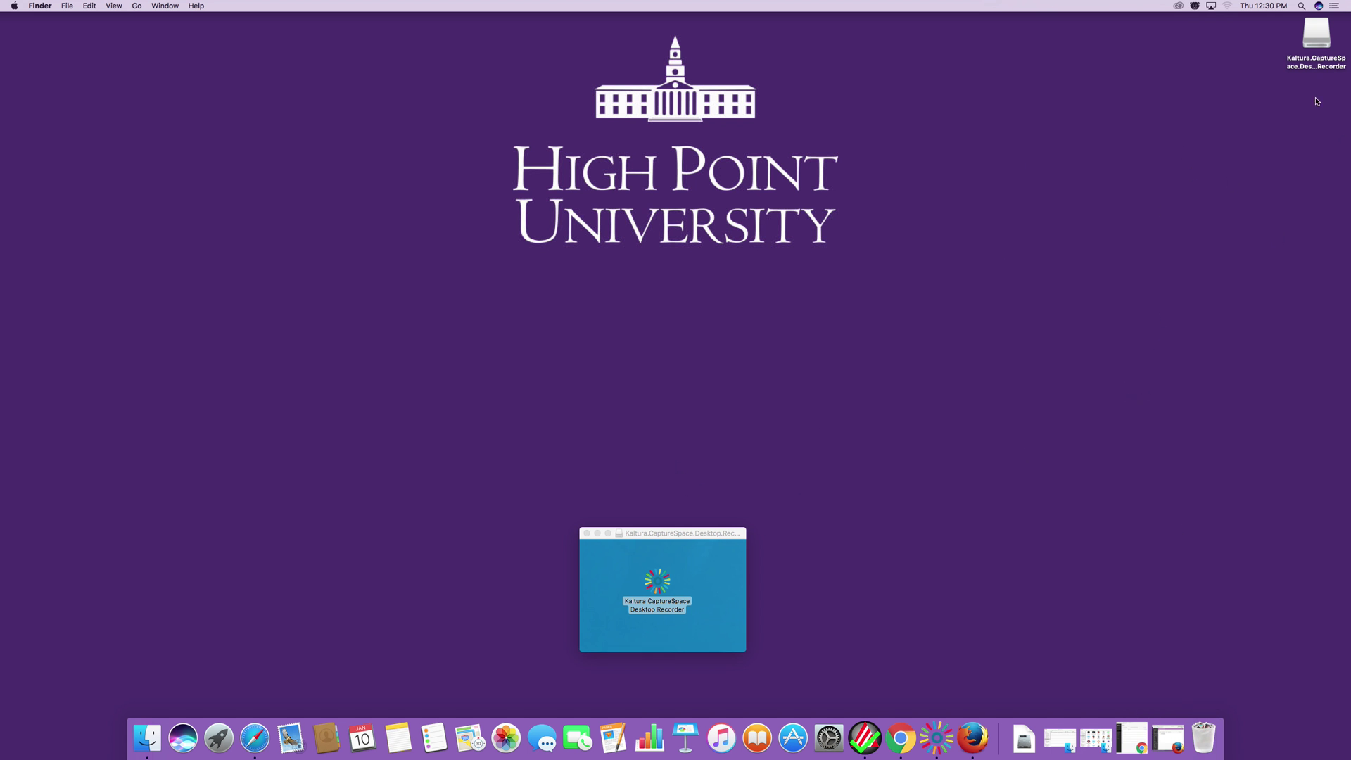
click(972, 744)
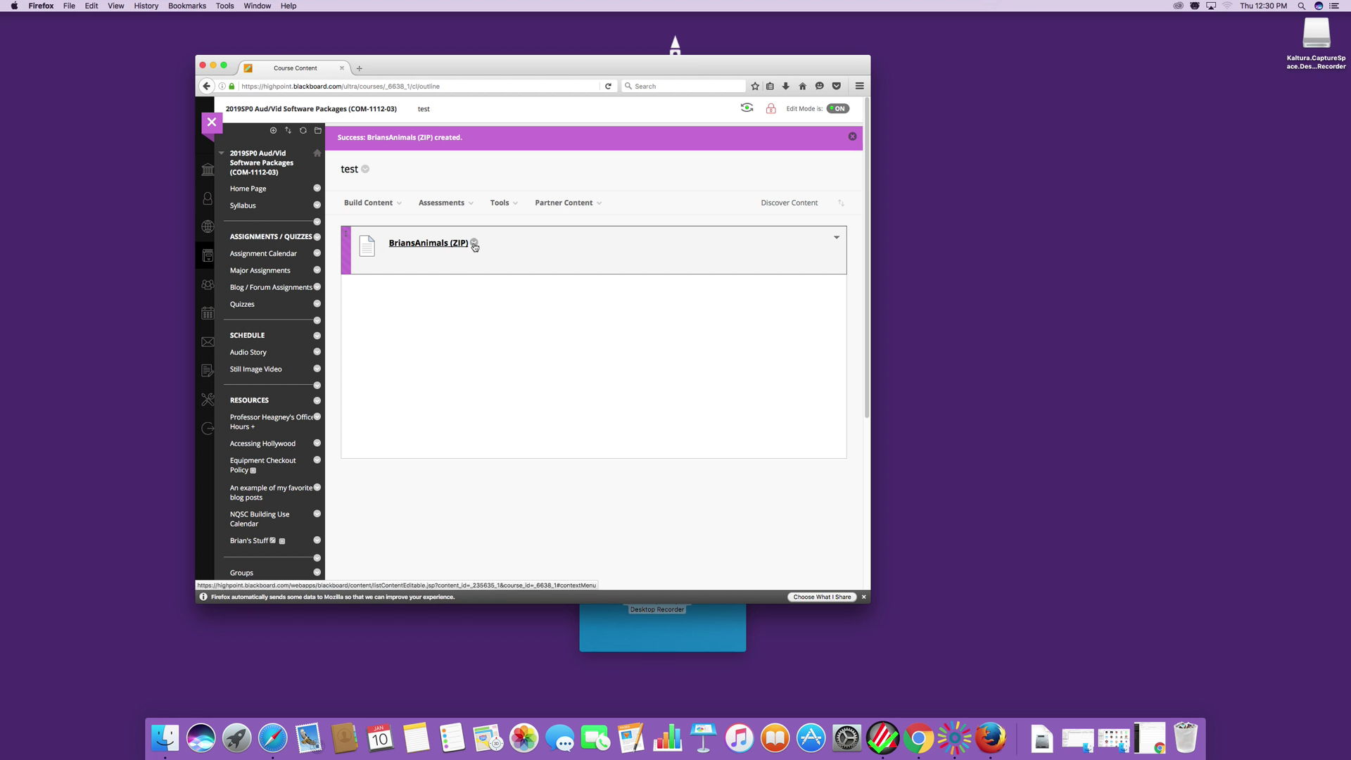
Save BriansAnimals.zip from the BriansAnimals (ZIP) item, check the downloads list, then hide the browser.
click(426, 246)
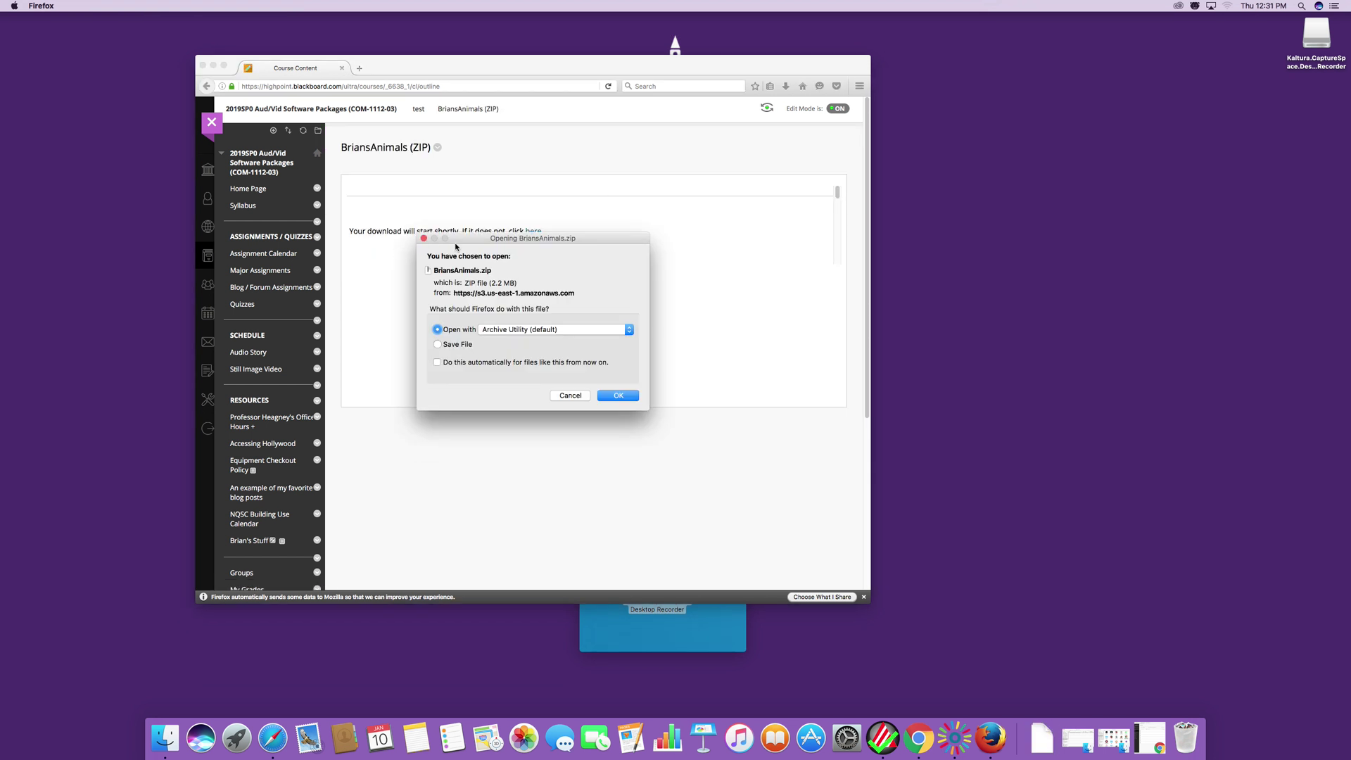
drag(467, 240, 630, 206)
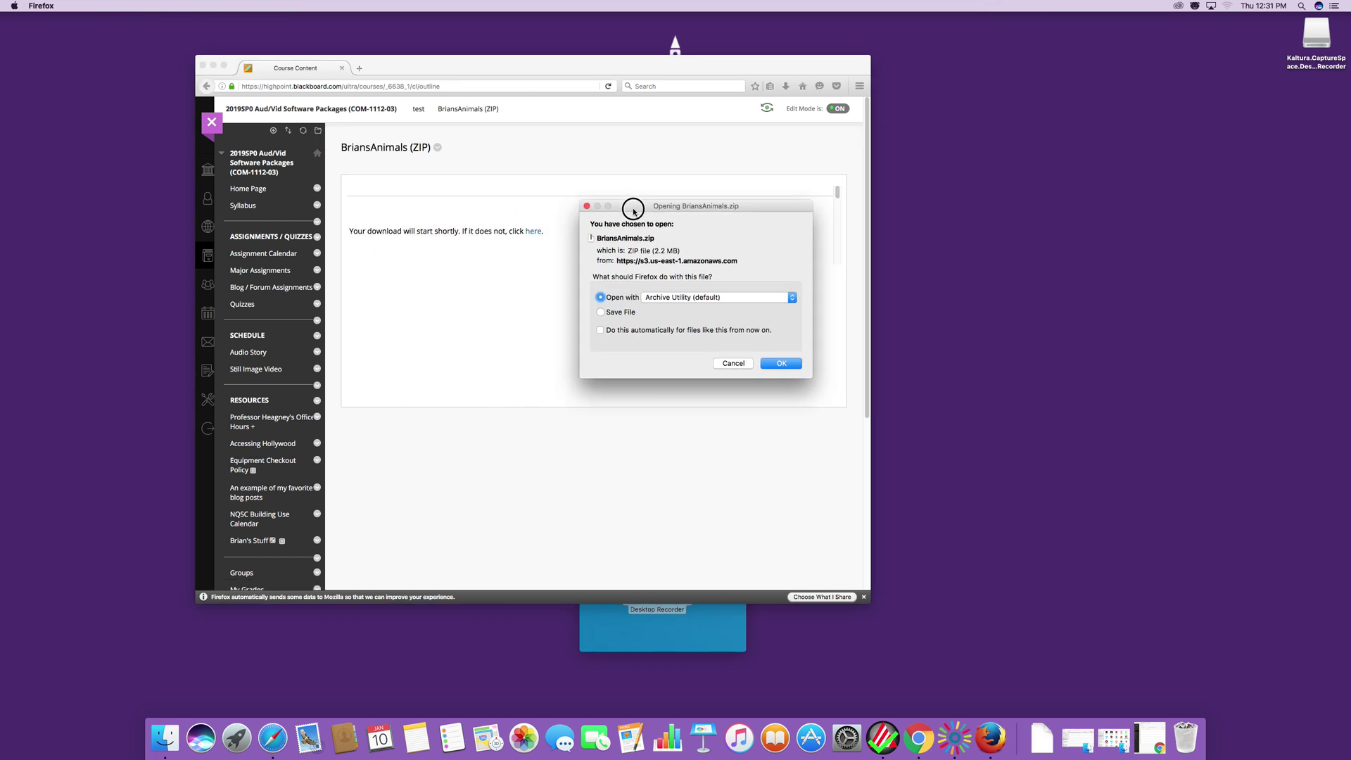
click(600, 313)
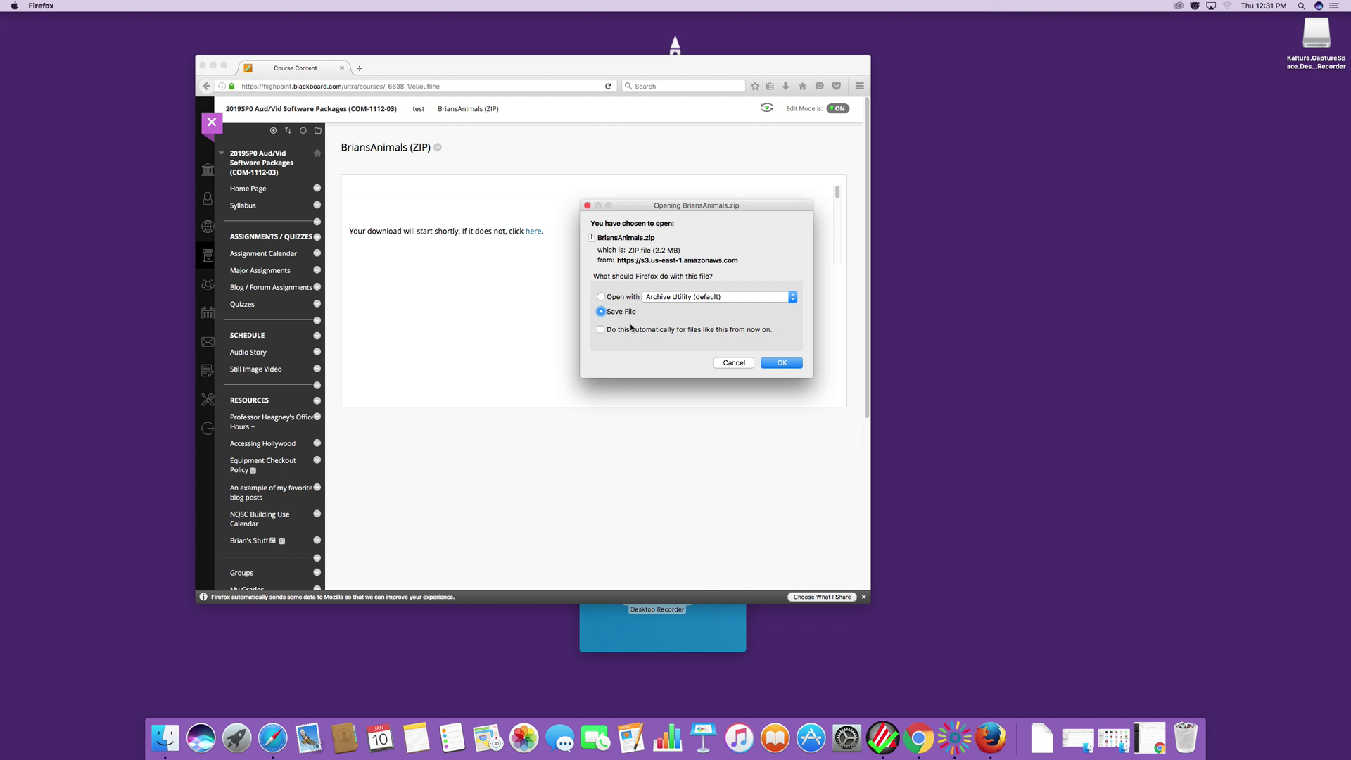
click(781, 362)
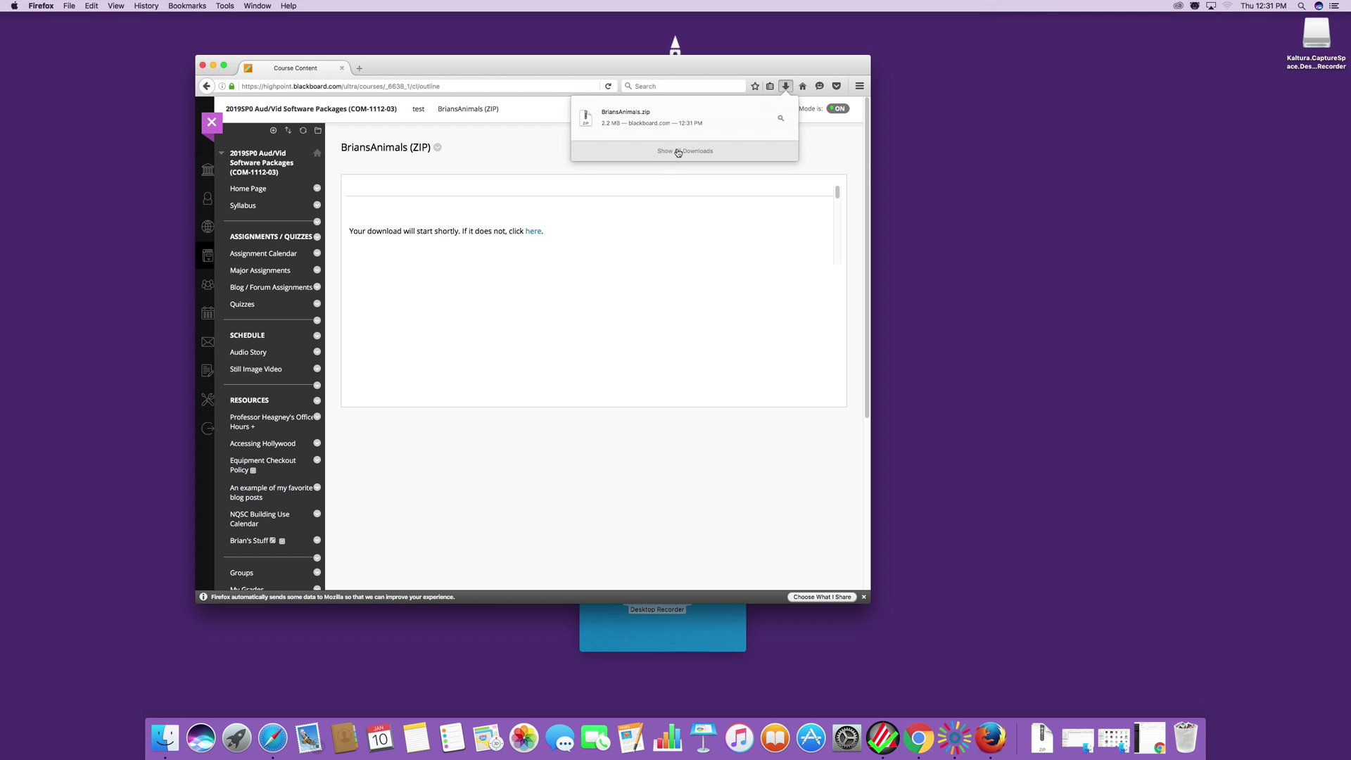
click(677, 152)
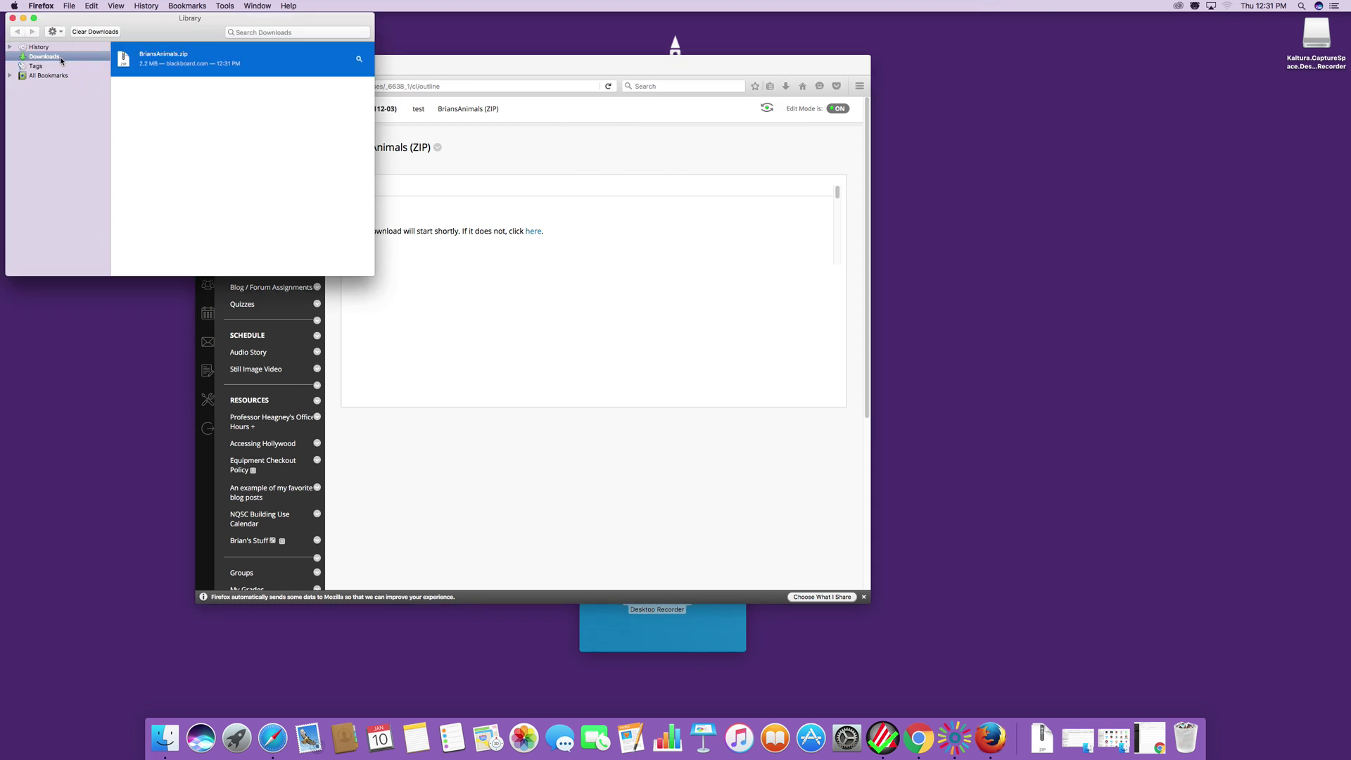
click(12, 18)
click(214, 65)
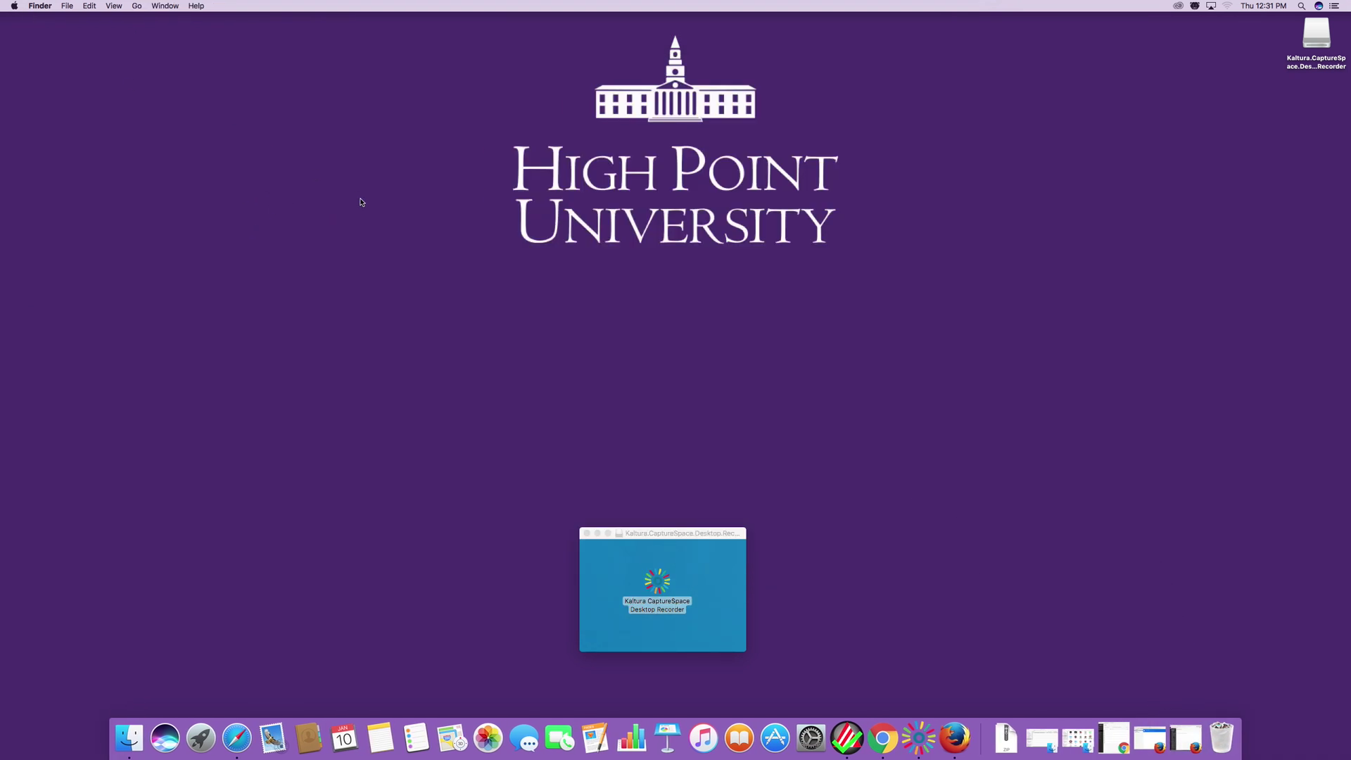
Drag BriansAnimals.zip from a new Finder window's Downloads folder onto the desktop.
click(38, 7)
mouse_move(67, 5)
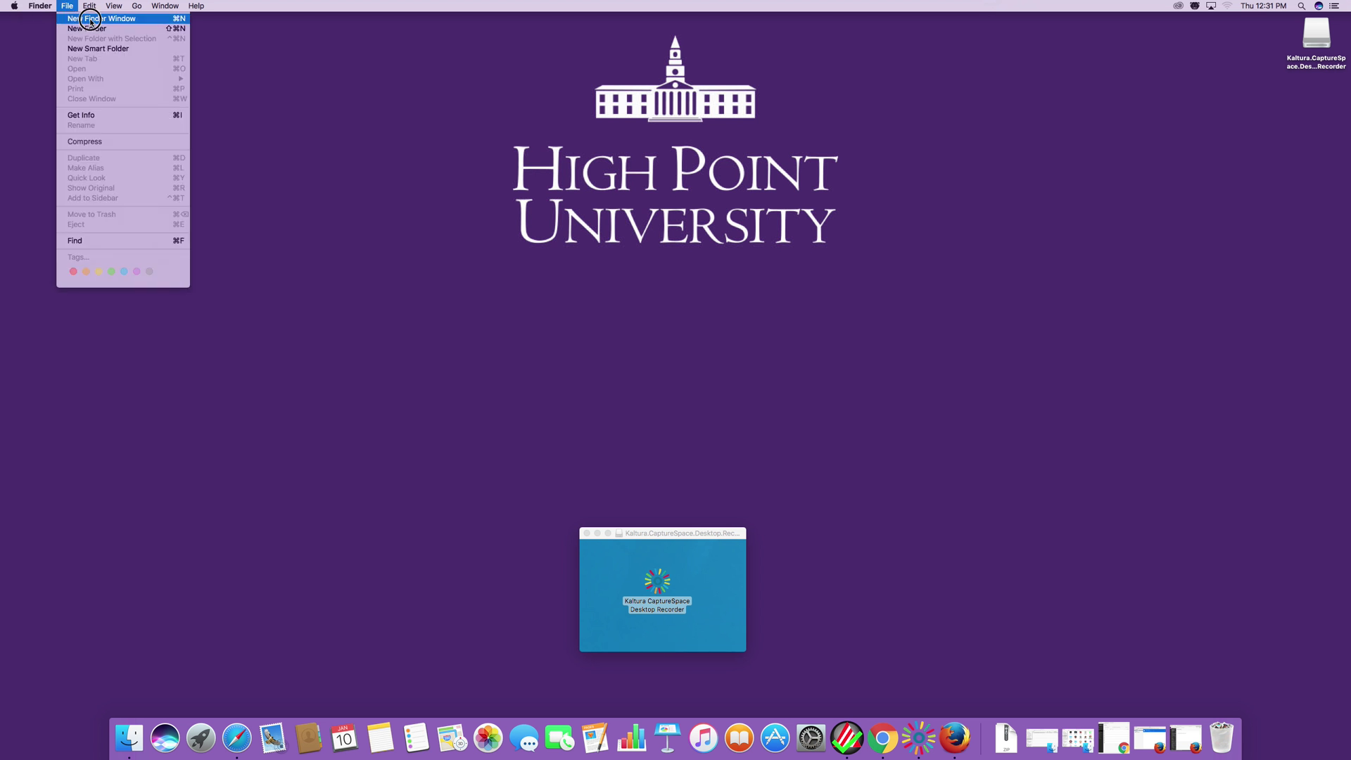
click(90, 19)
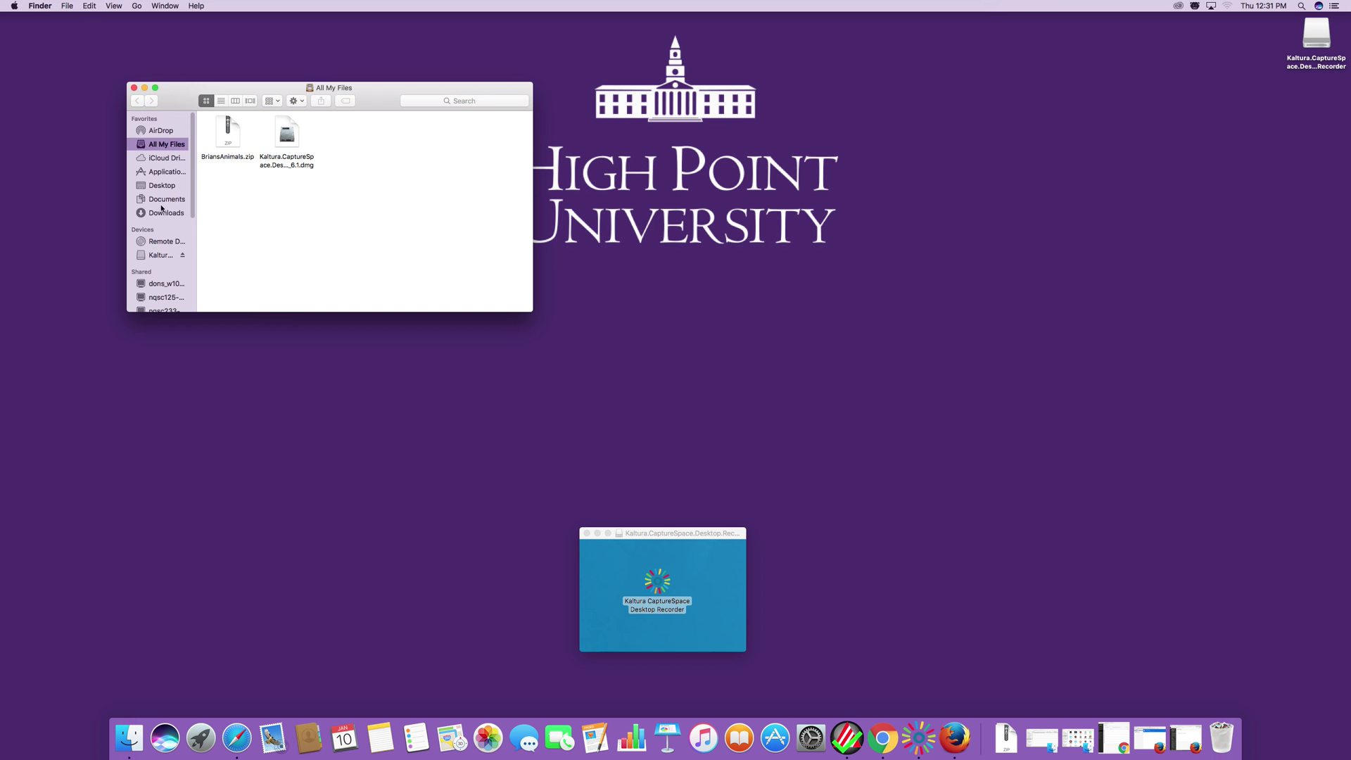
click(162, 213)
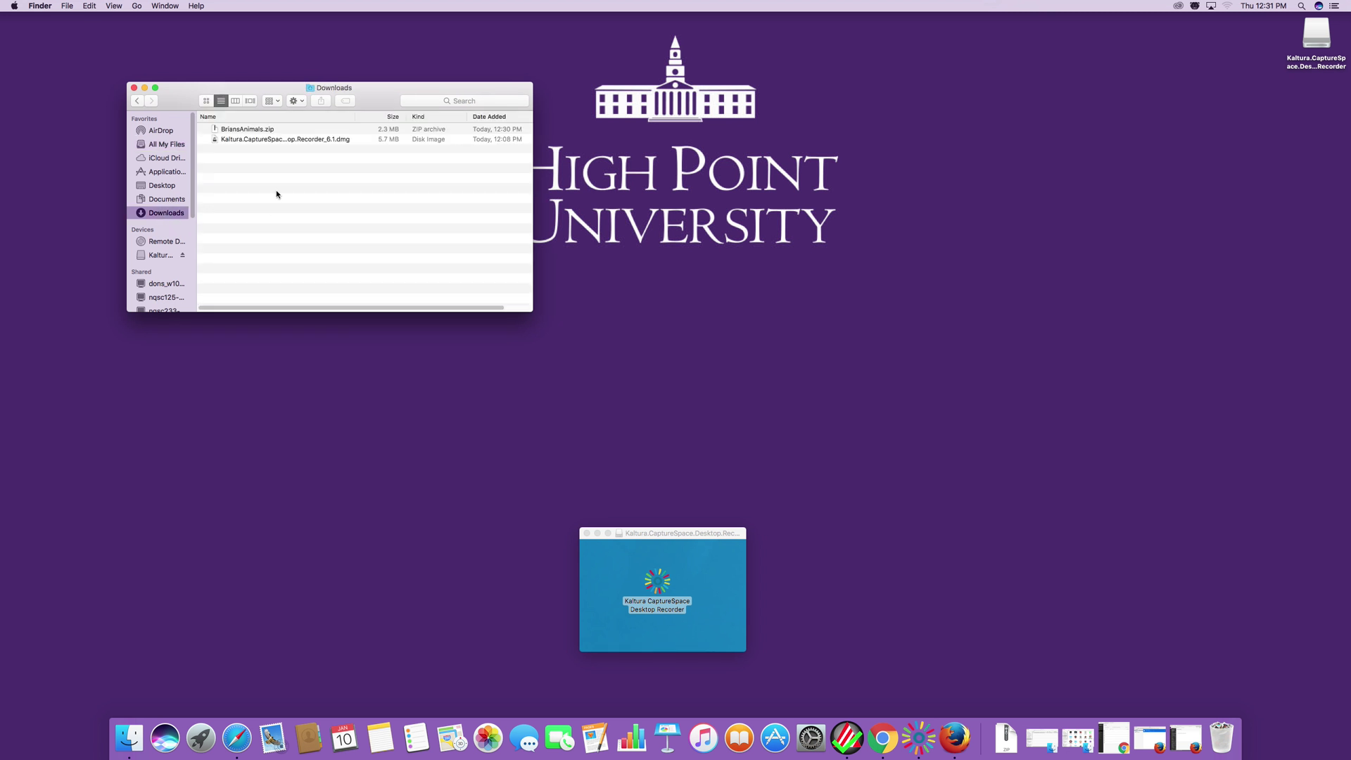
click(235, 133)
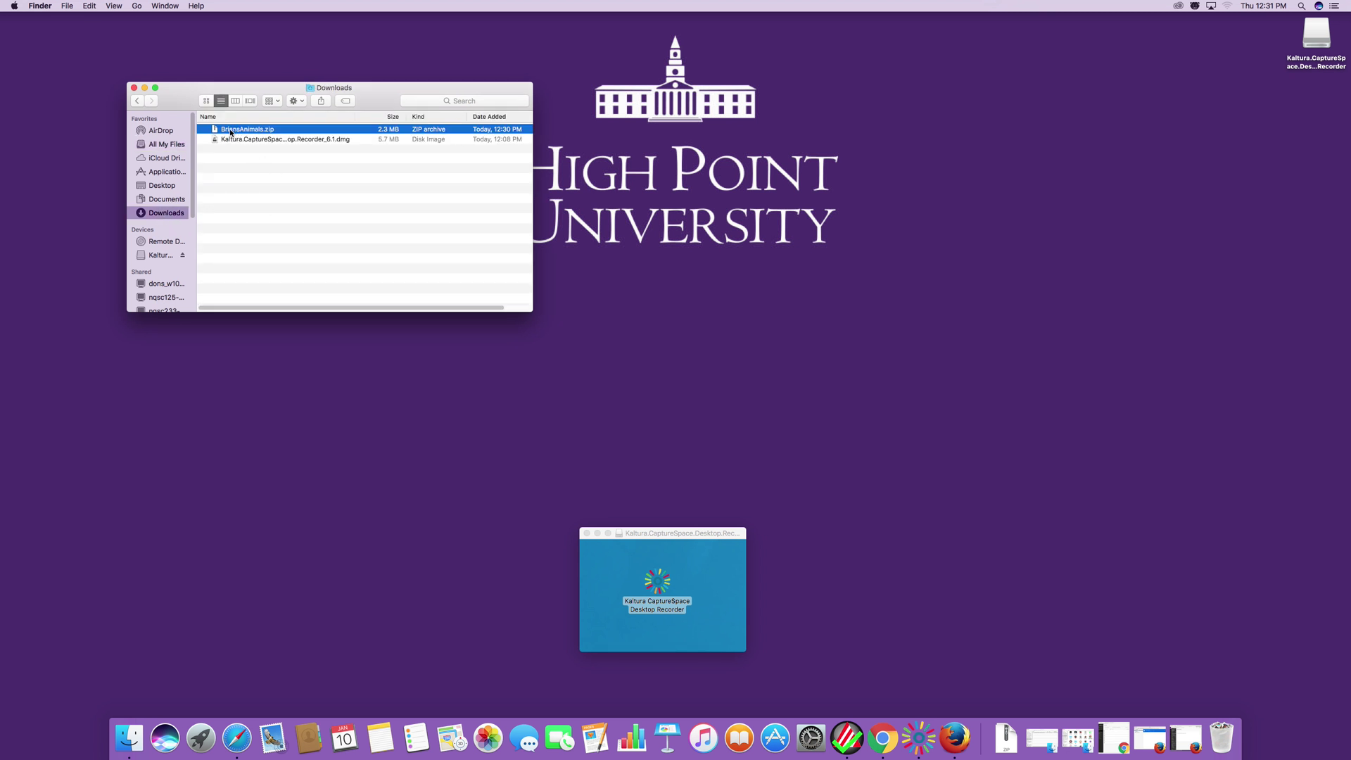
drag(243, 132, 954, 227)
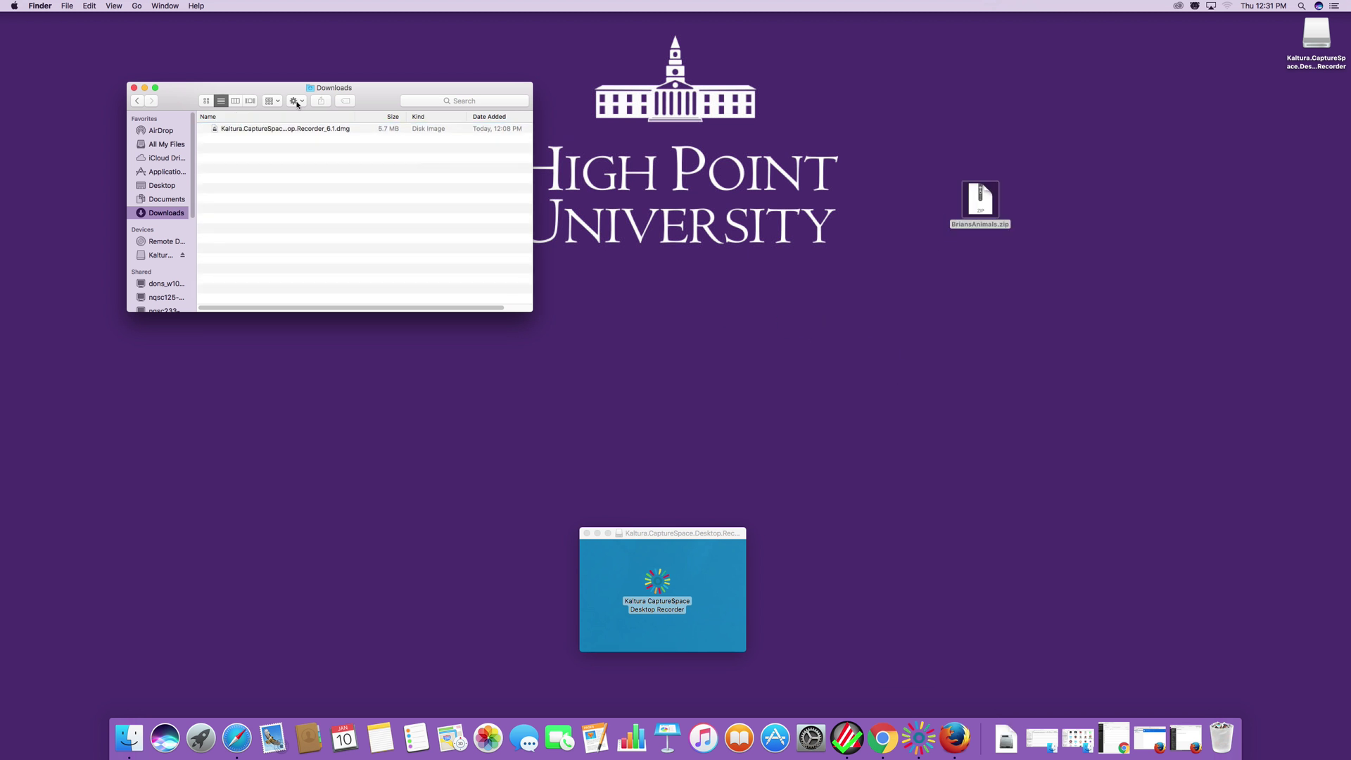
click(145, 88)
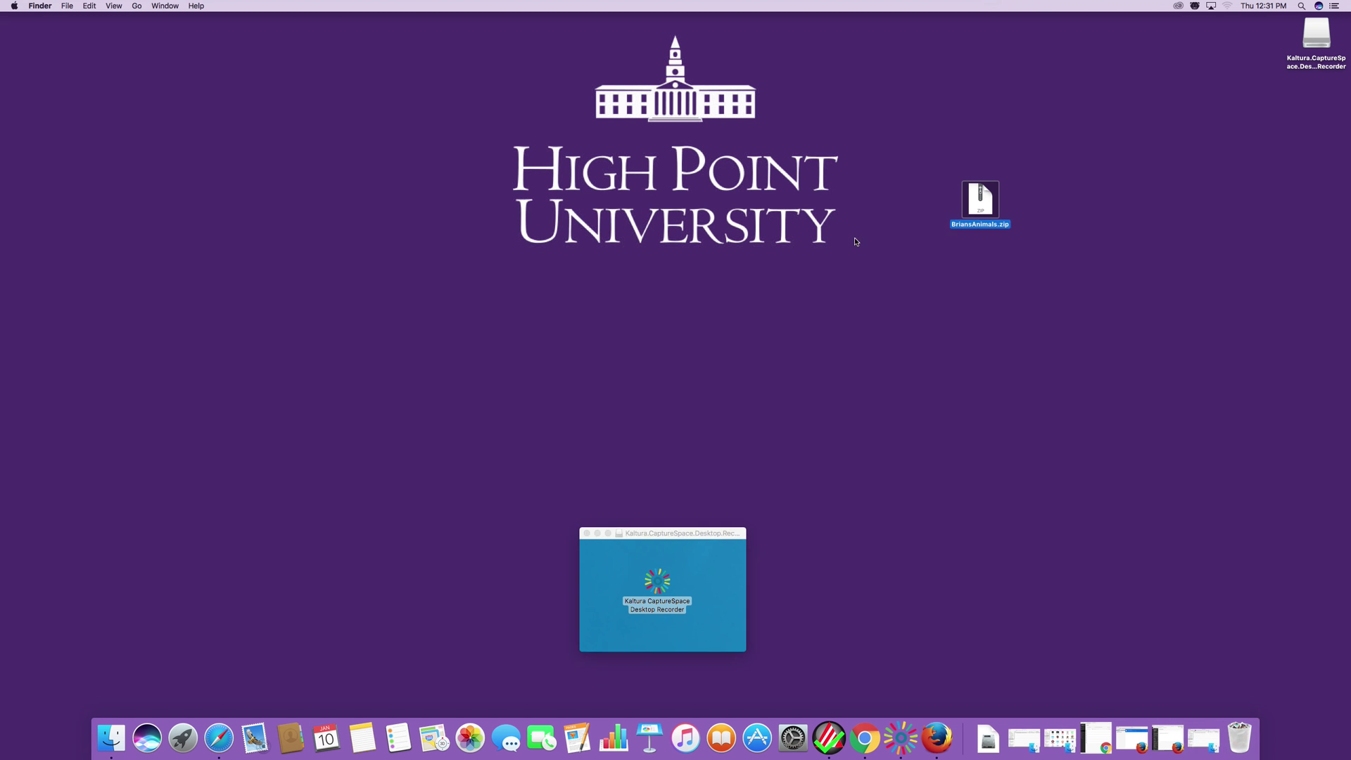
click(991, 208)
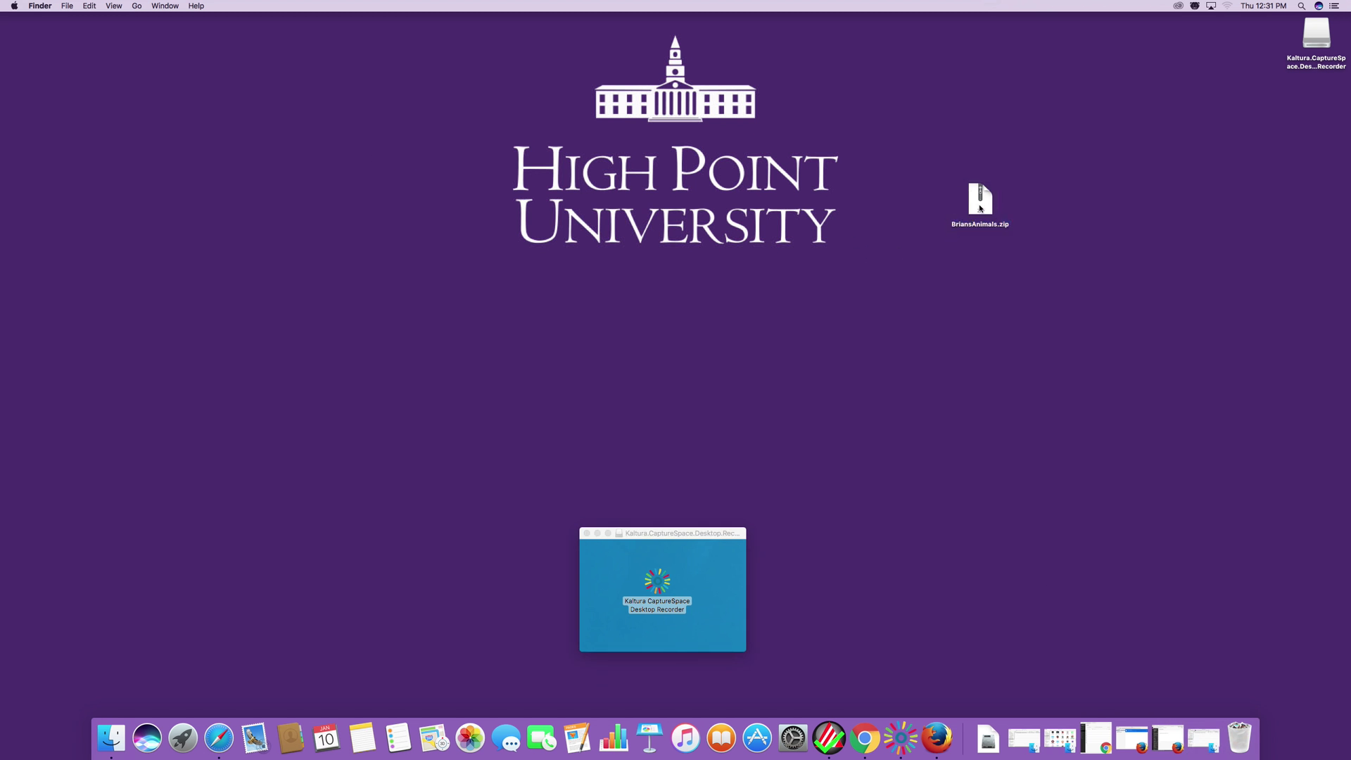
Unzip BriansAnimals.zip on the desktop and set the zip beside the new folder.
click(981, 208)
double_click(982, 204)
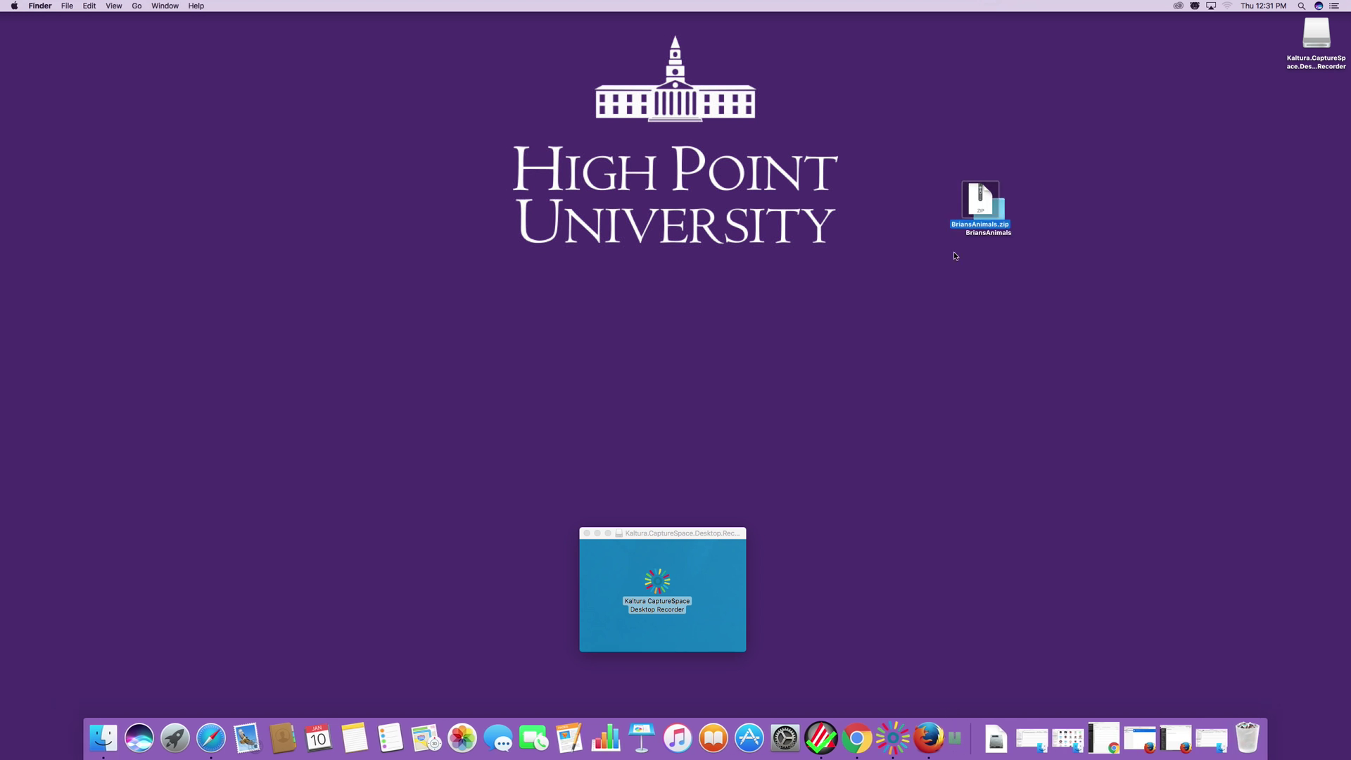
drag(981, 204, 939, 180)
click(939, 170)
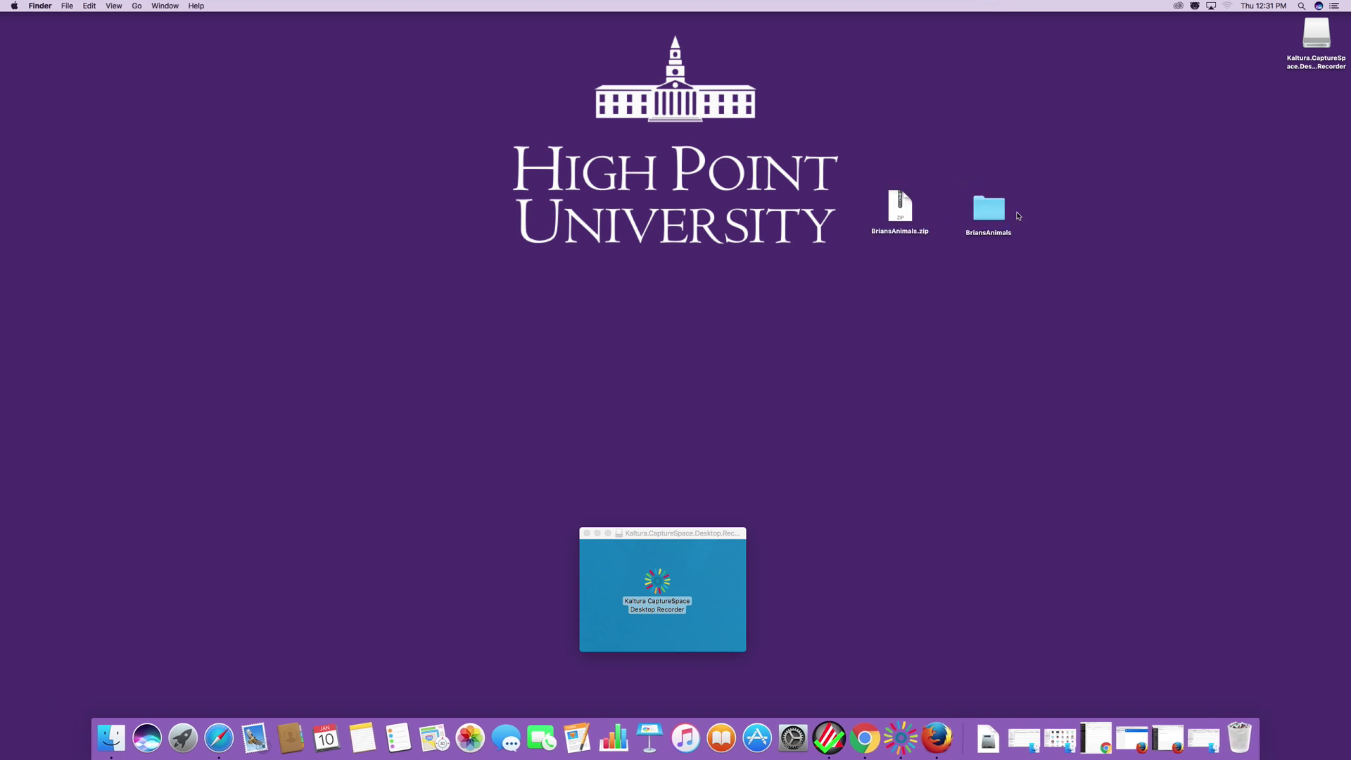
Open the unzipped BriansAnimals folder and check the BriansKittens and BriansDoggos subfolders.
click(992, 218)
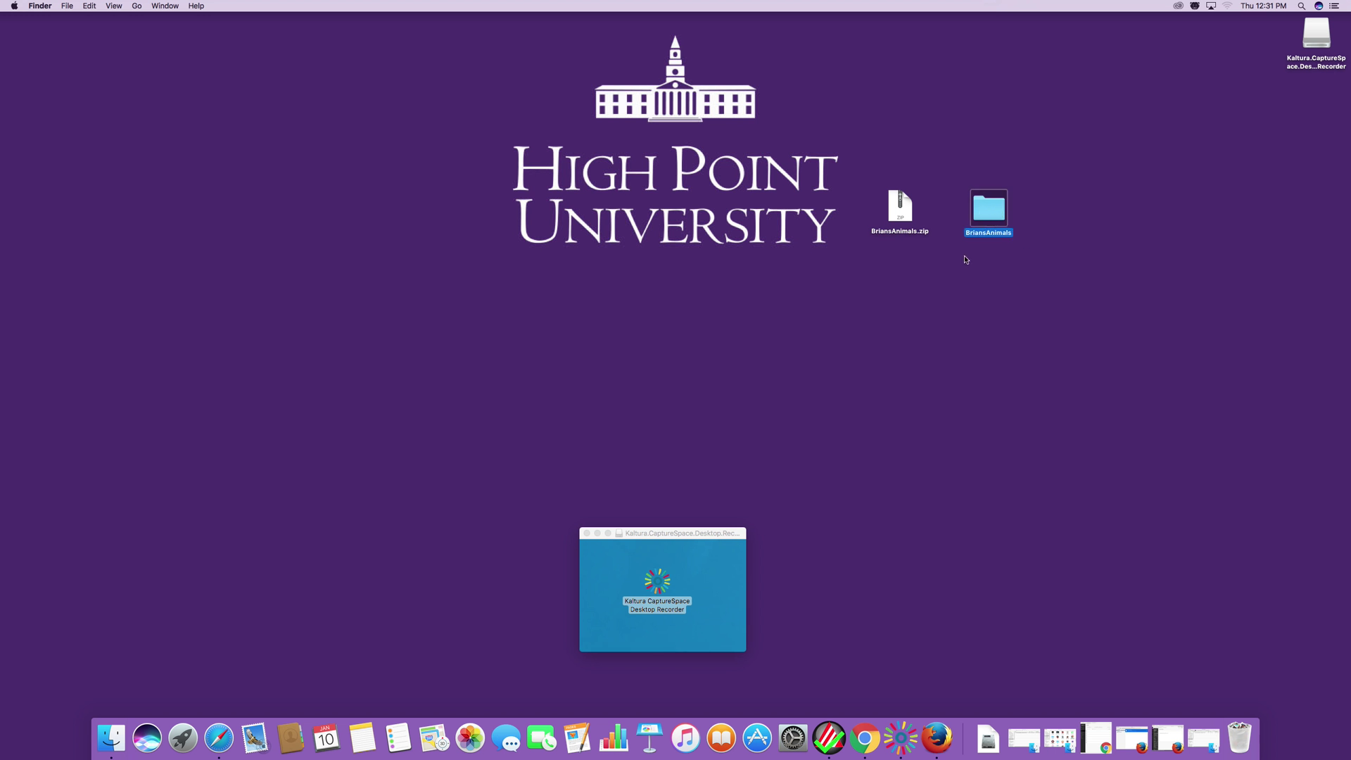
double_click(991, 214)
click(781, 100)
click(712, 100)
double_click(712, 100)
click(600, 47)
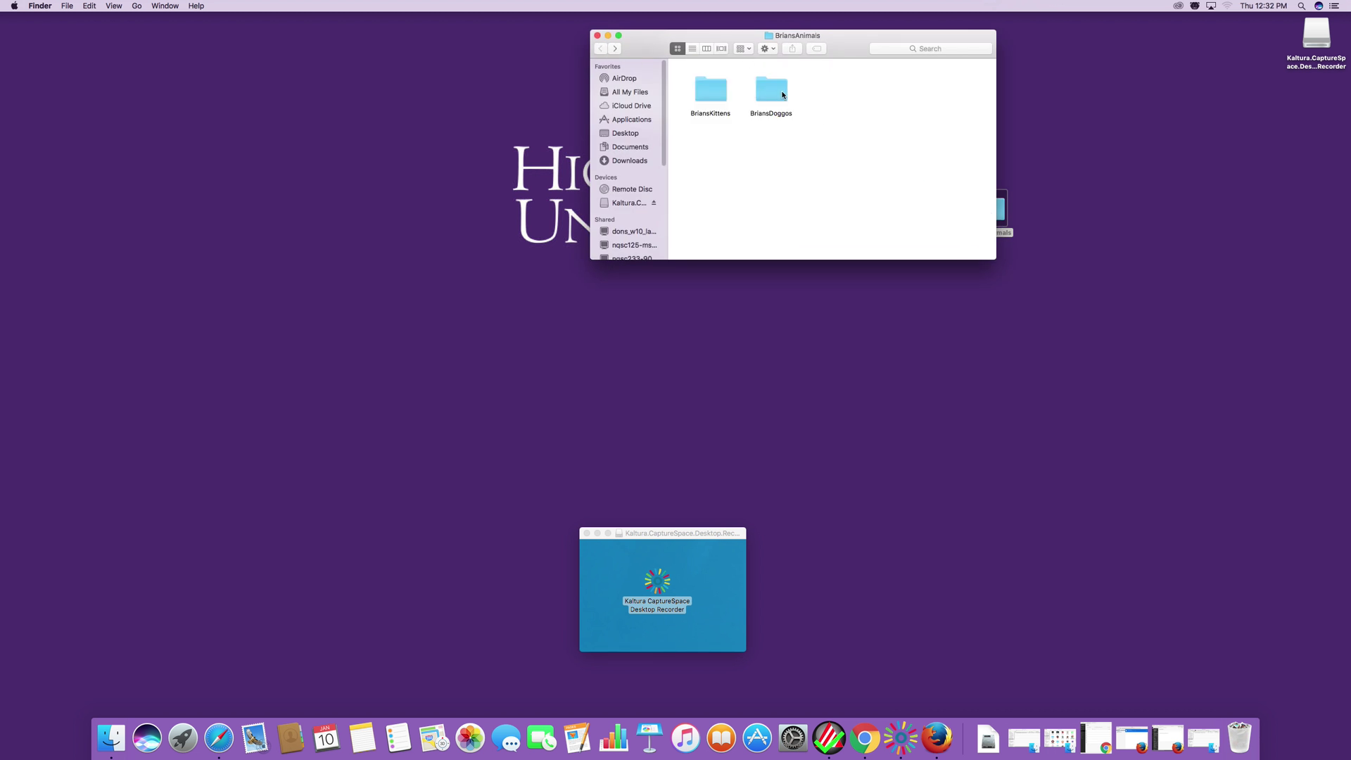
double_click(763, 94)
click(598, 47)
click(598, 36)
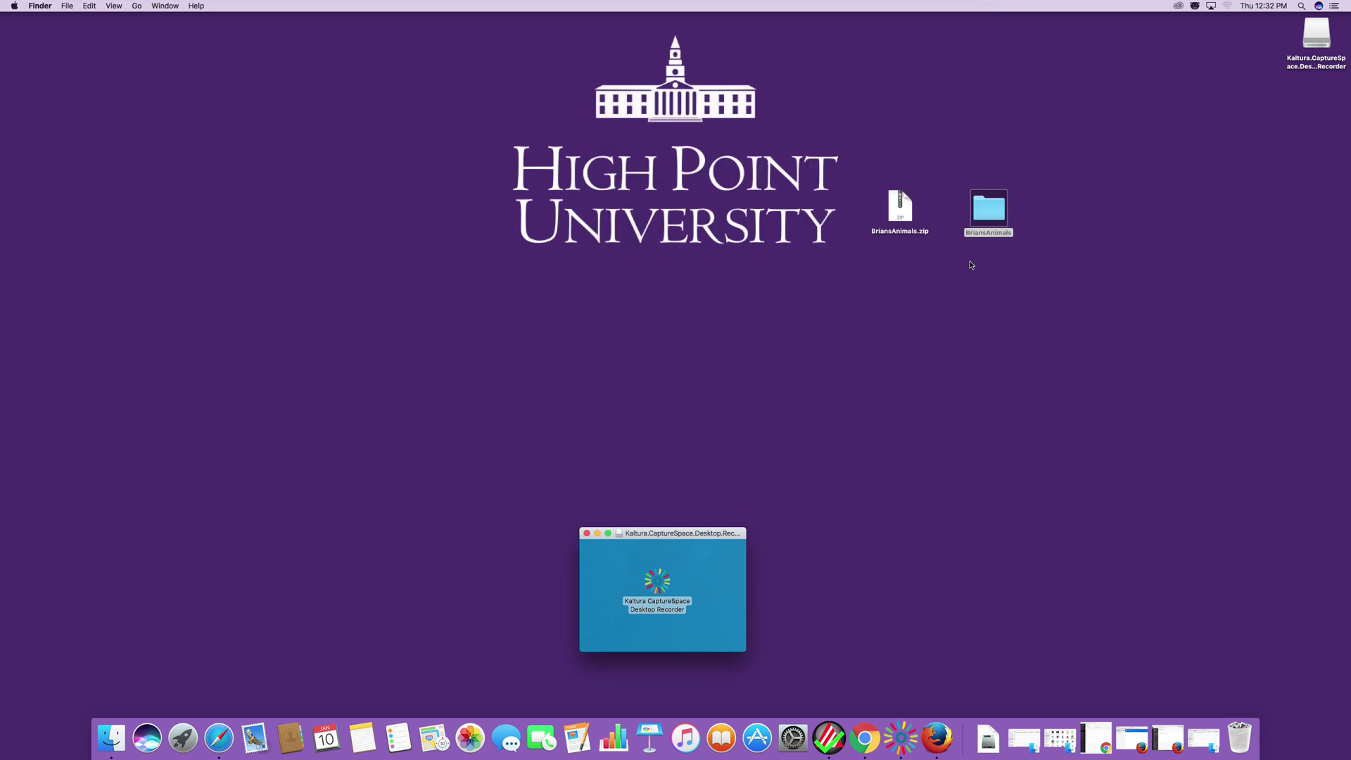
Tidy the BriansAnimals folder and zip icons on the desktop.
drag(988, 211, 1019, 200)
drag(907, 210, 910, 191)
click(884, 289)
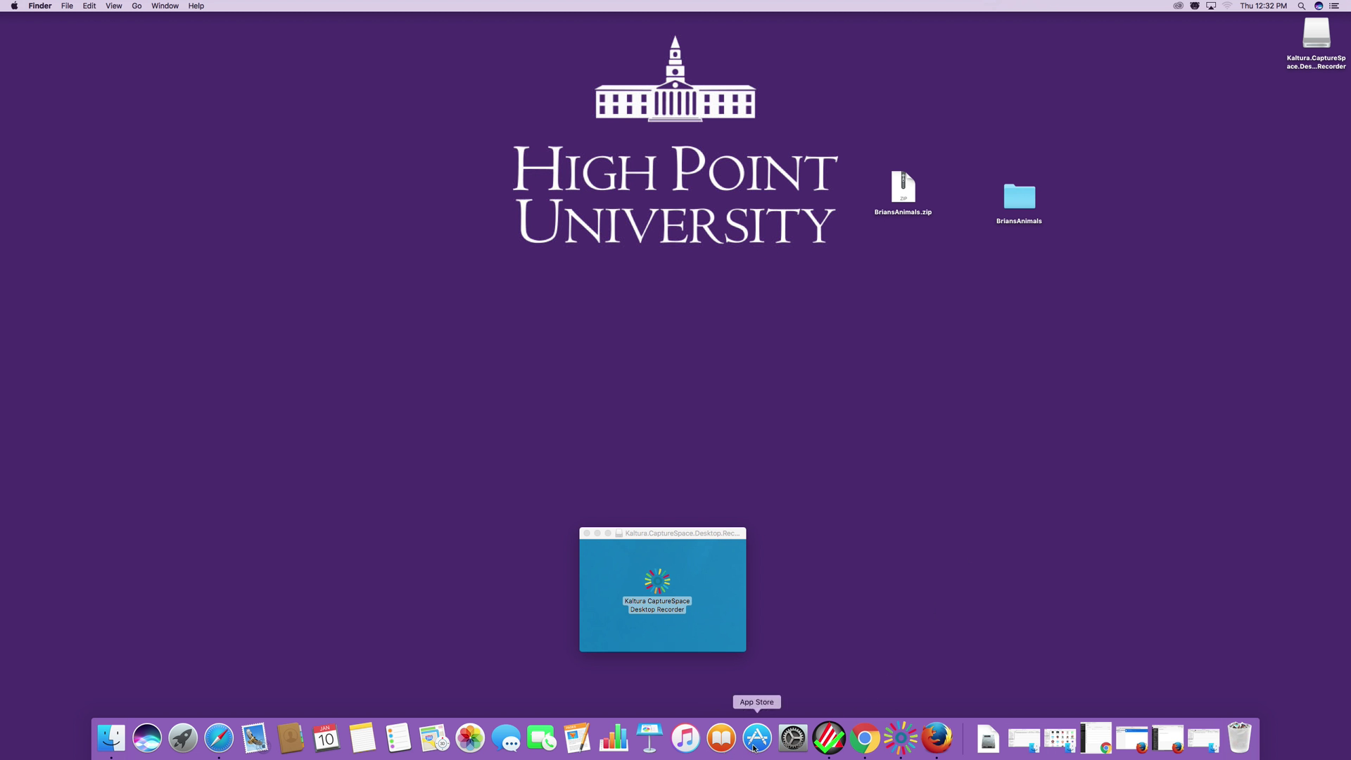
click(218, 739)
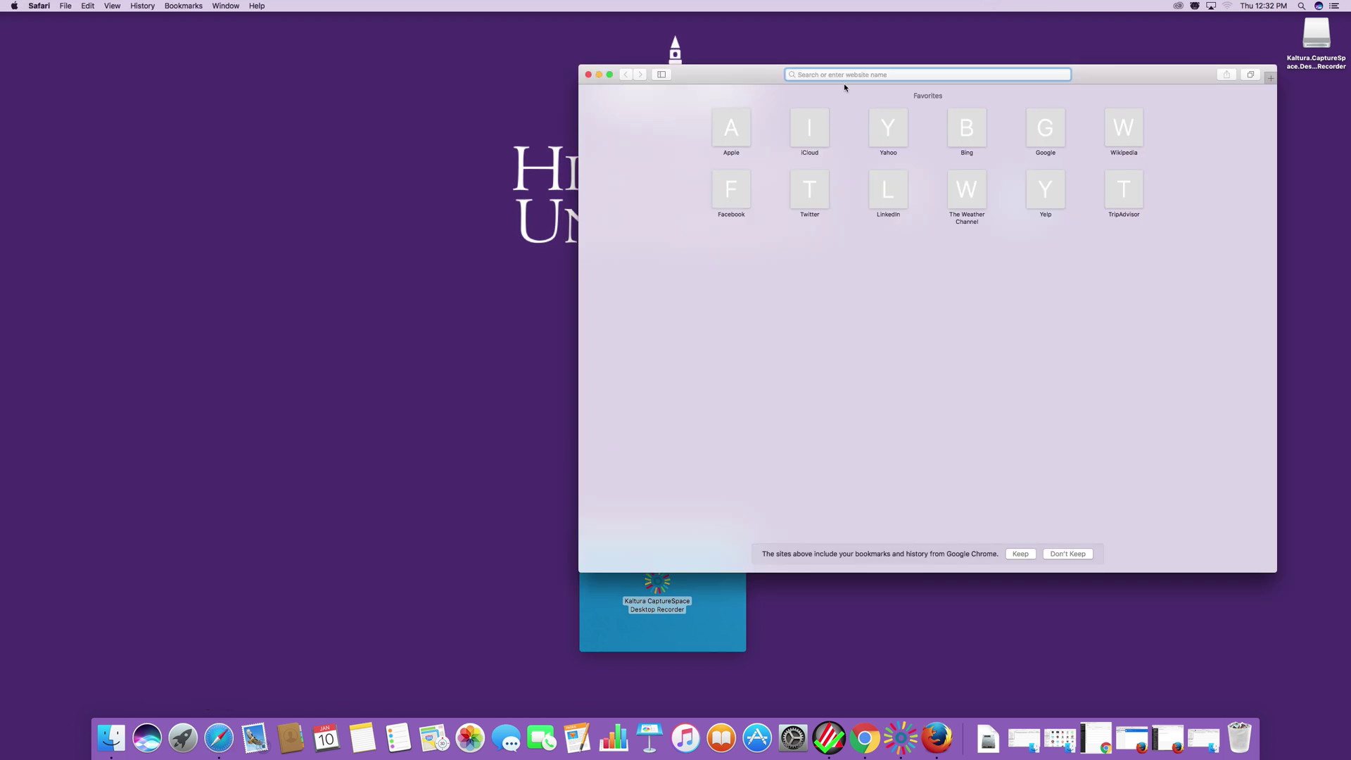
text(www.)
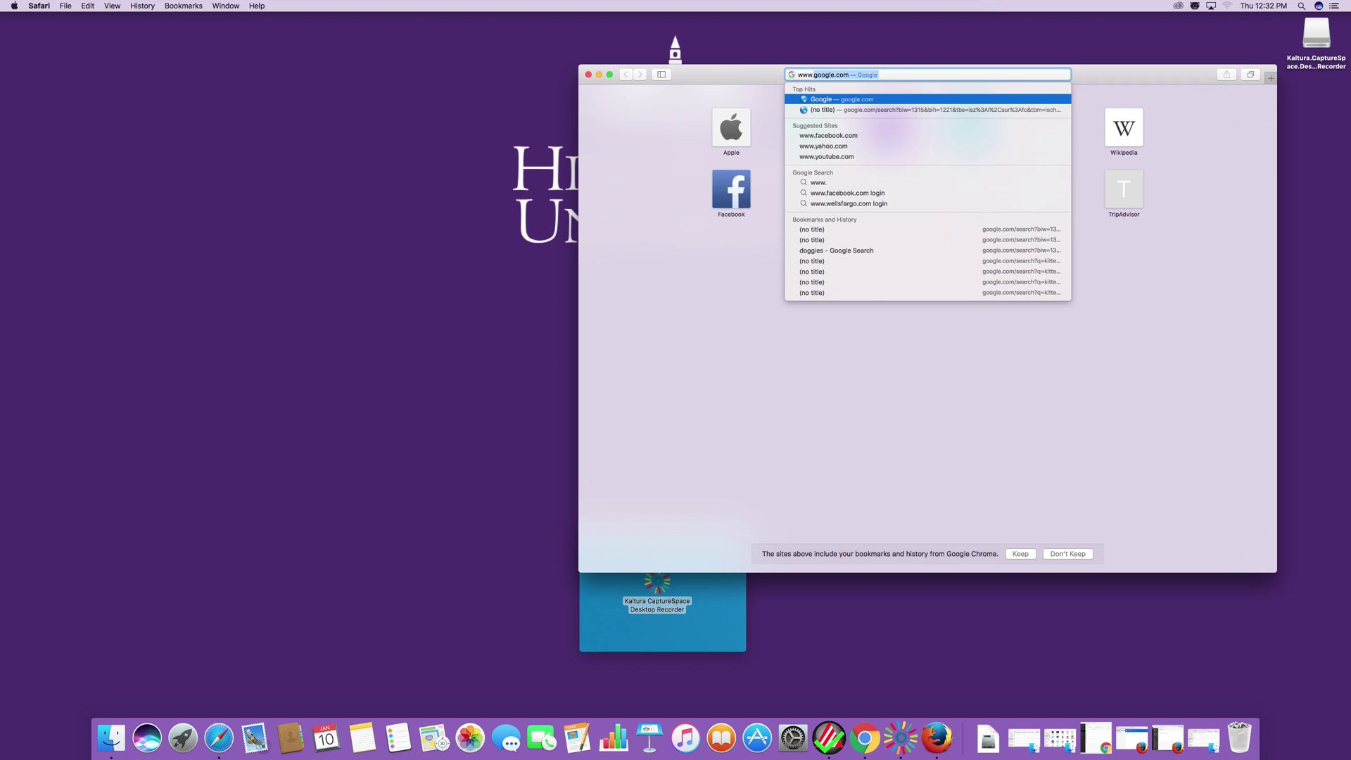
text(highpoint.edu)
key(Return)
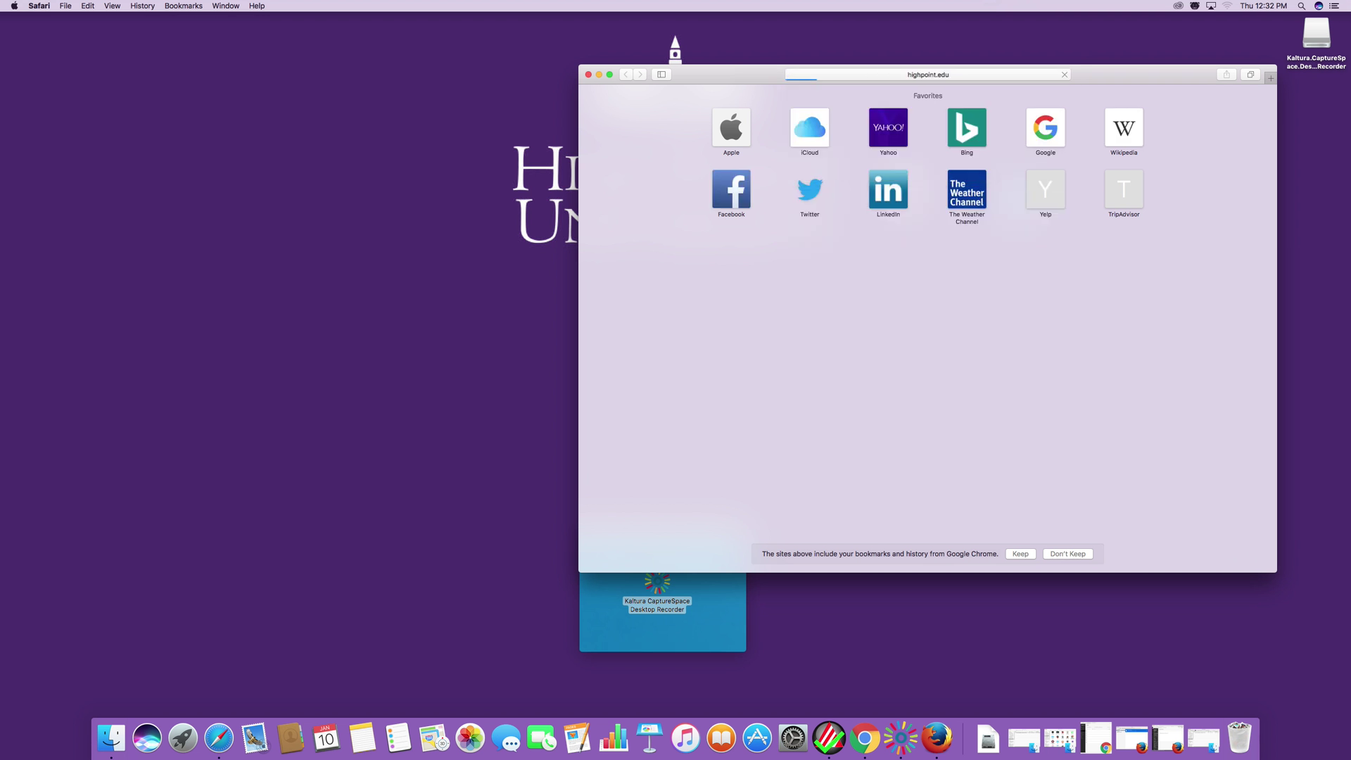
scroll(803, 342, down, 5)
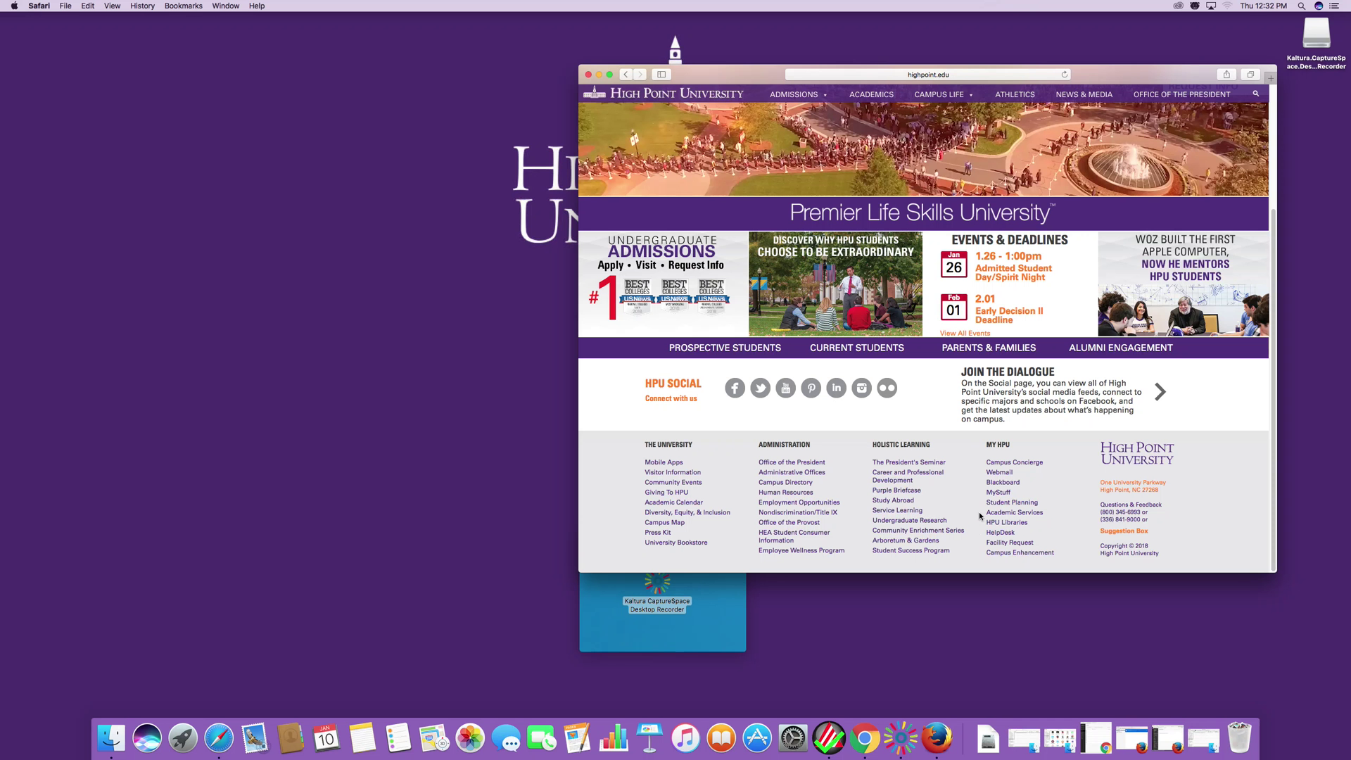
click(999, 485)
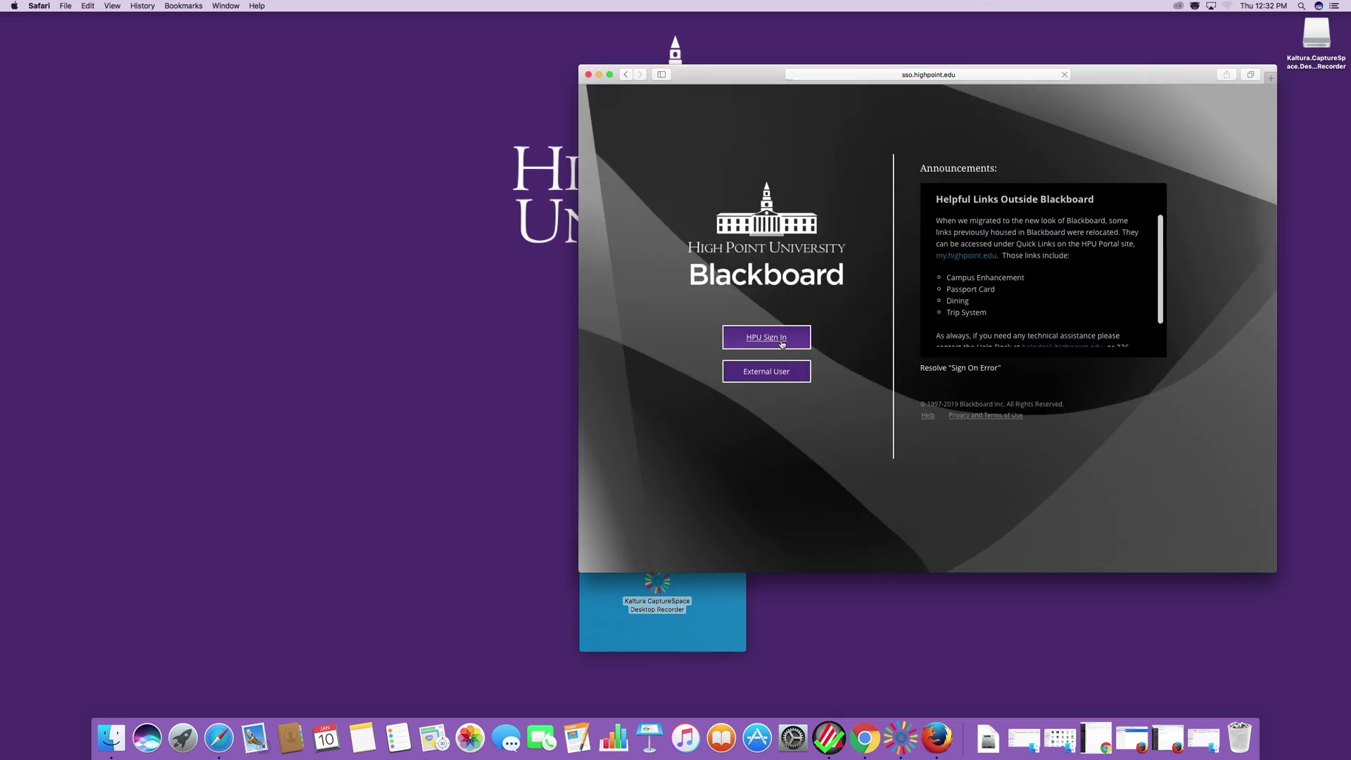
Sign in through HPU Sign In with the university username and password.
click(793, 343)
text(bheagney)
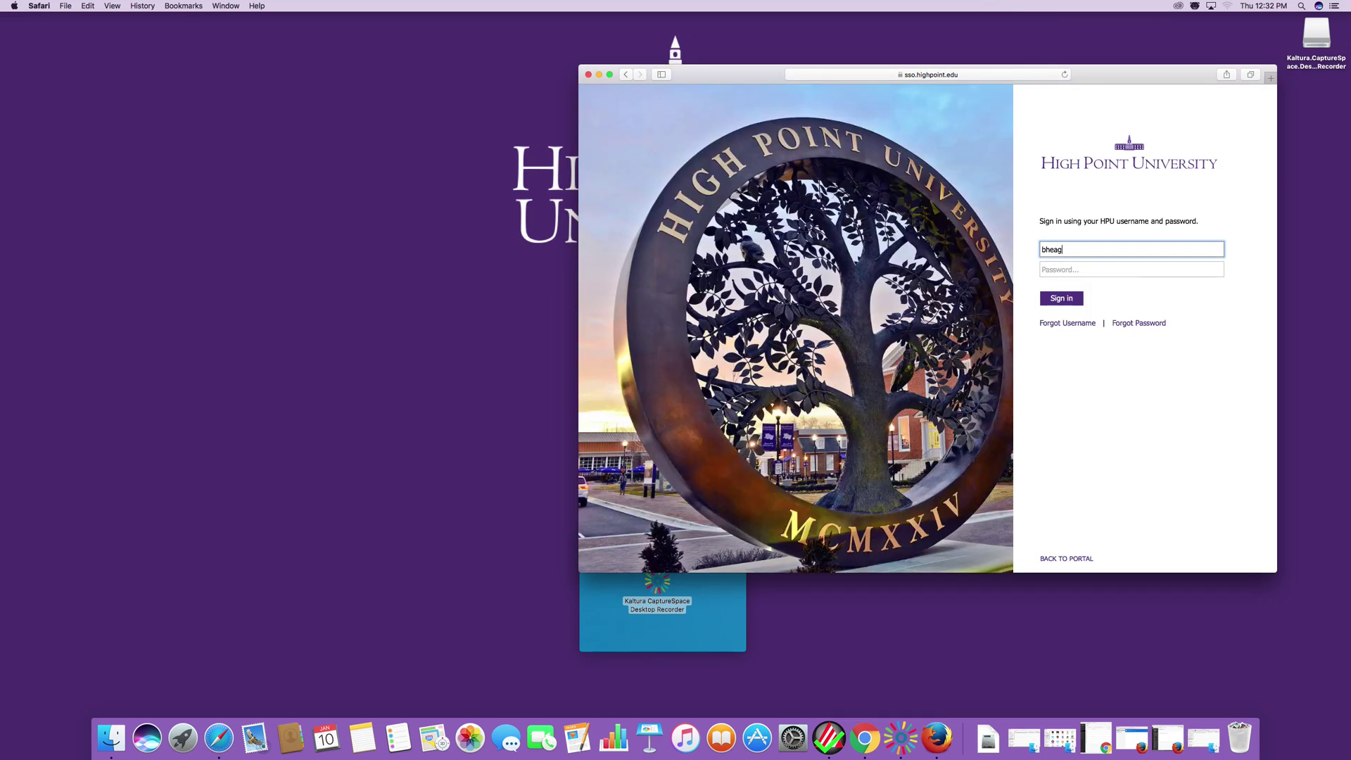
click(1106, 268)
text(••••••)
key(Return)
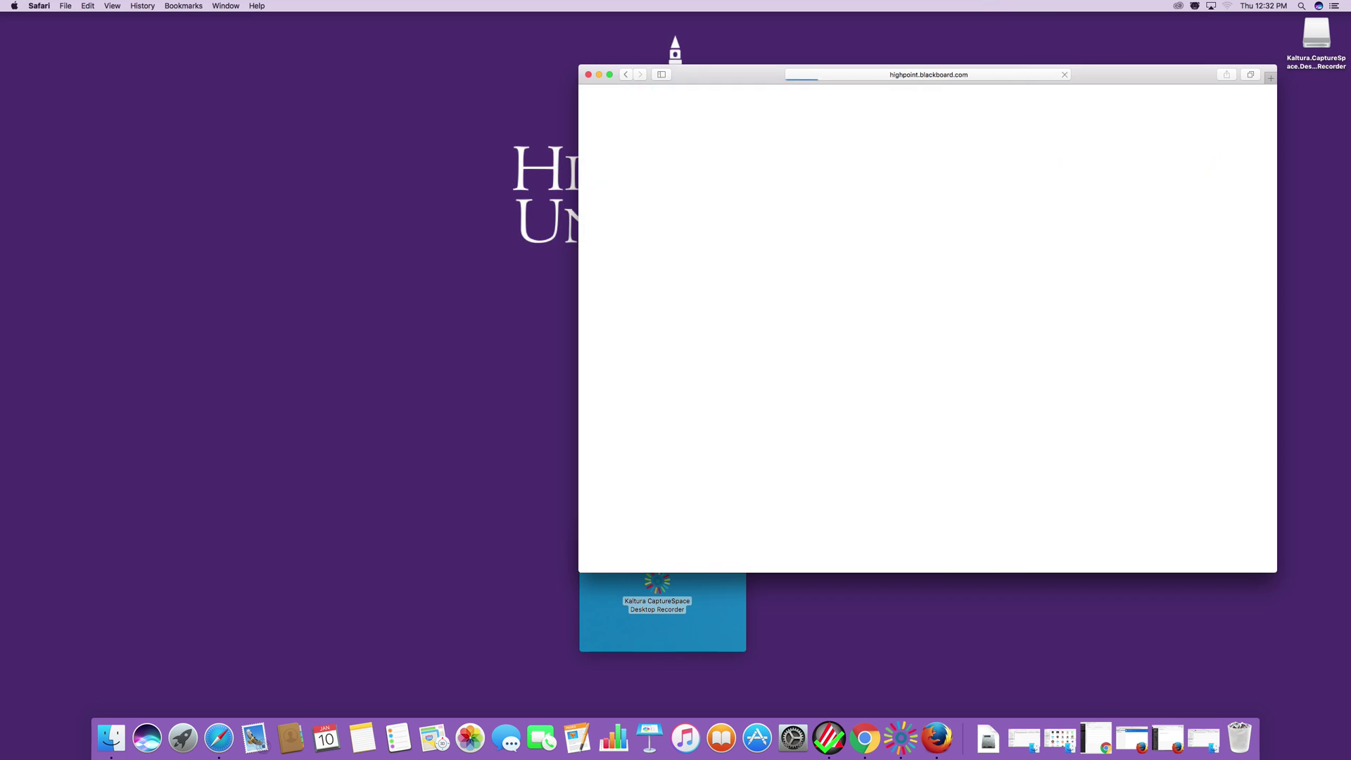
drag(734, 67, 165, 18)
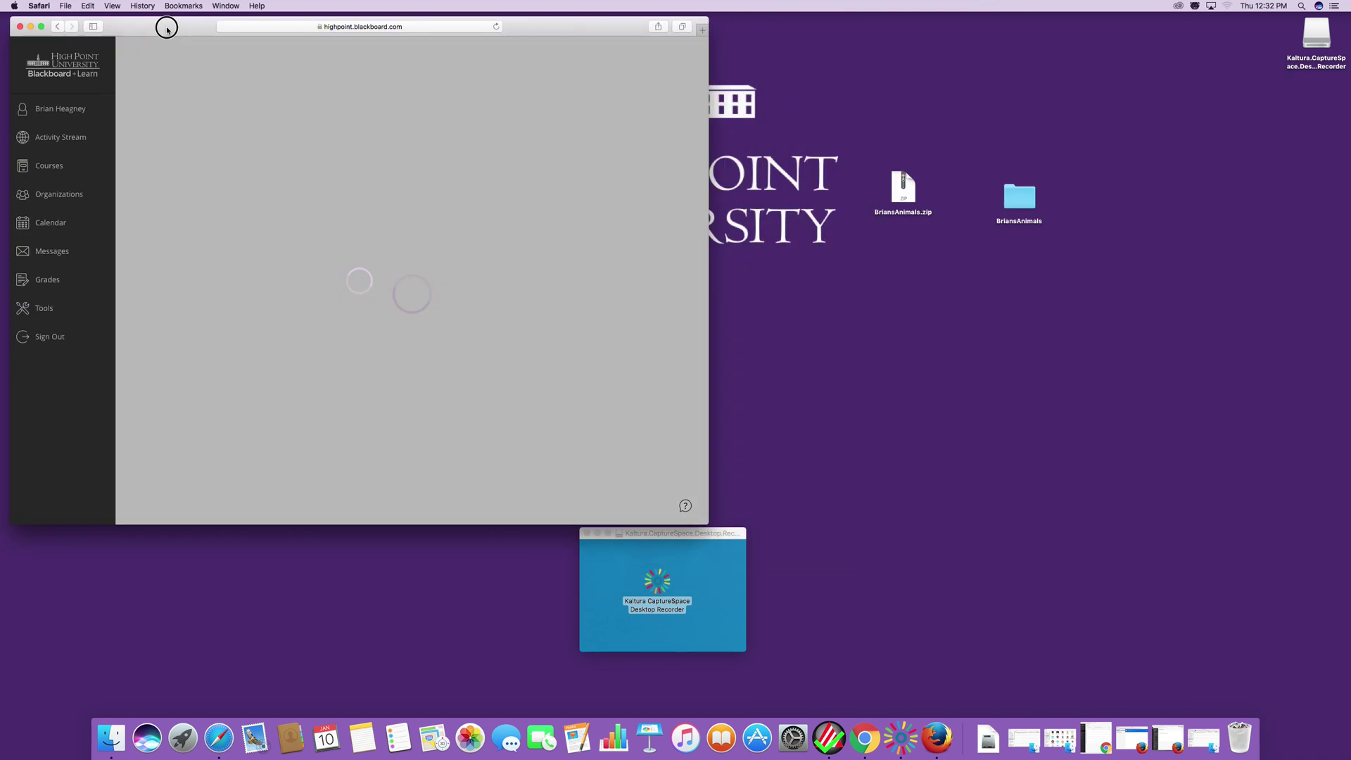
List the 2019 SPRING Undergraduate courses in Blackboard's Courses page.
click(880, 161)
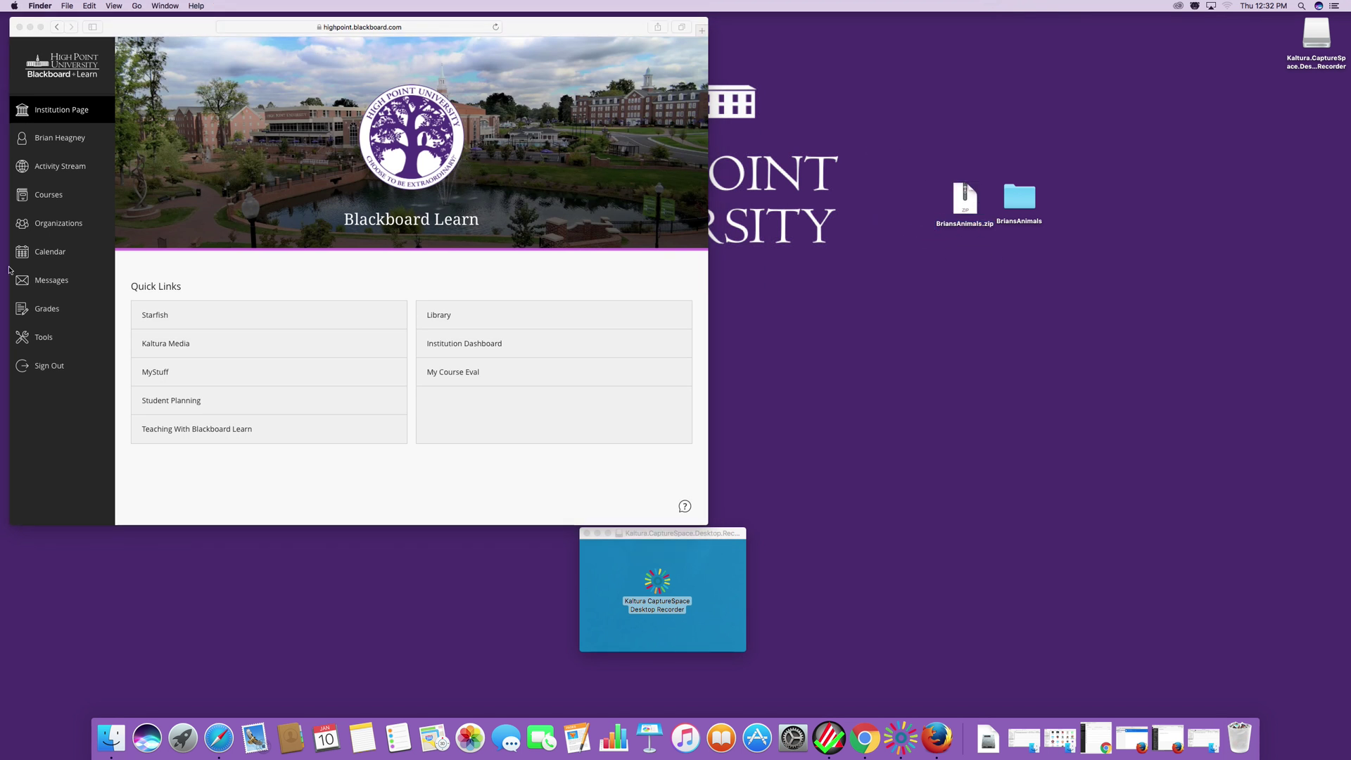
click(29, 187)
click(48, 199)
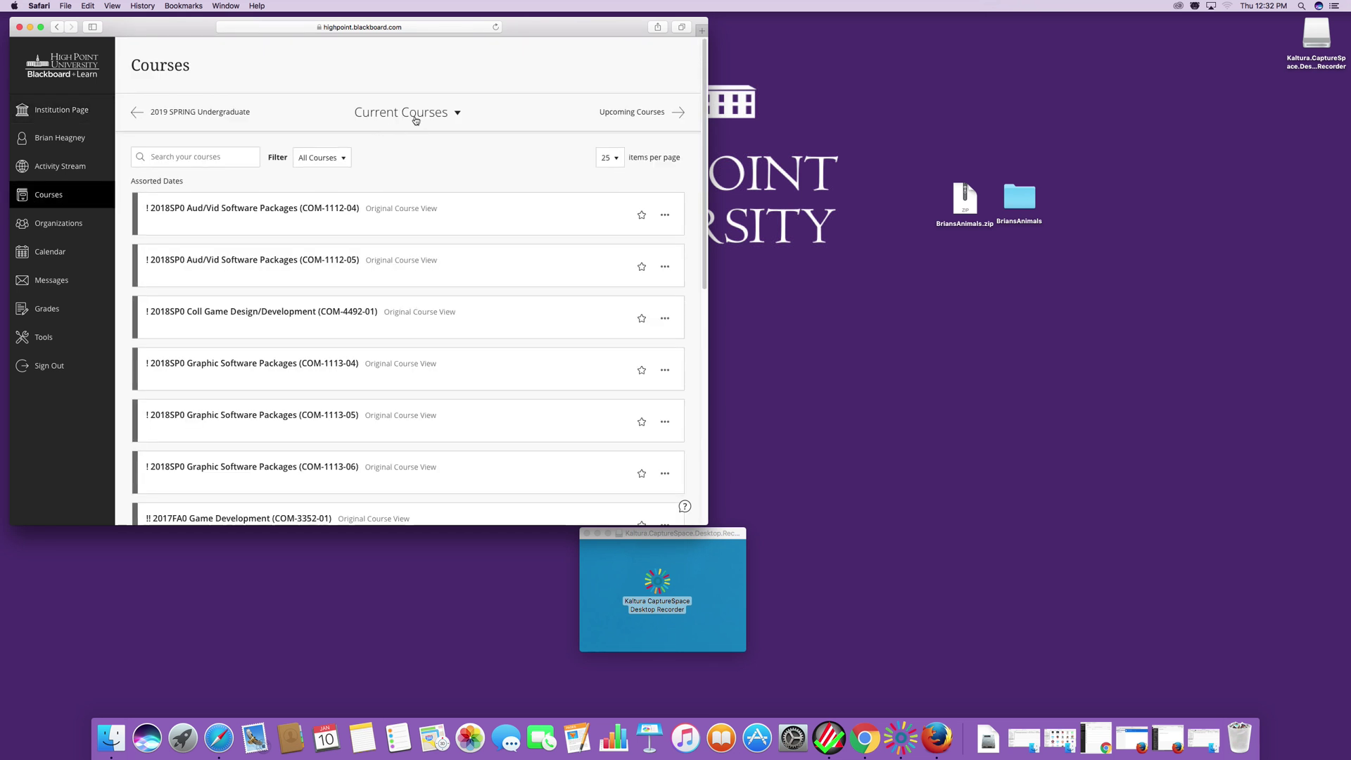
click(413, 114)
click(403, 168)
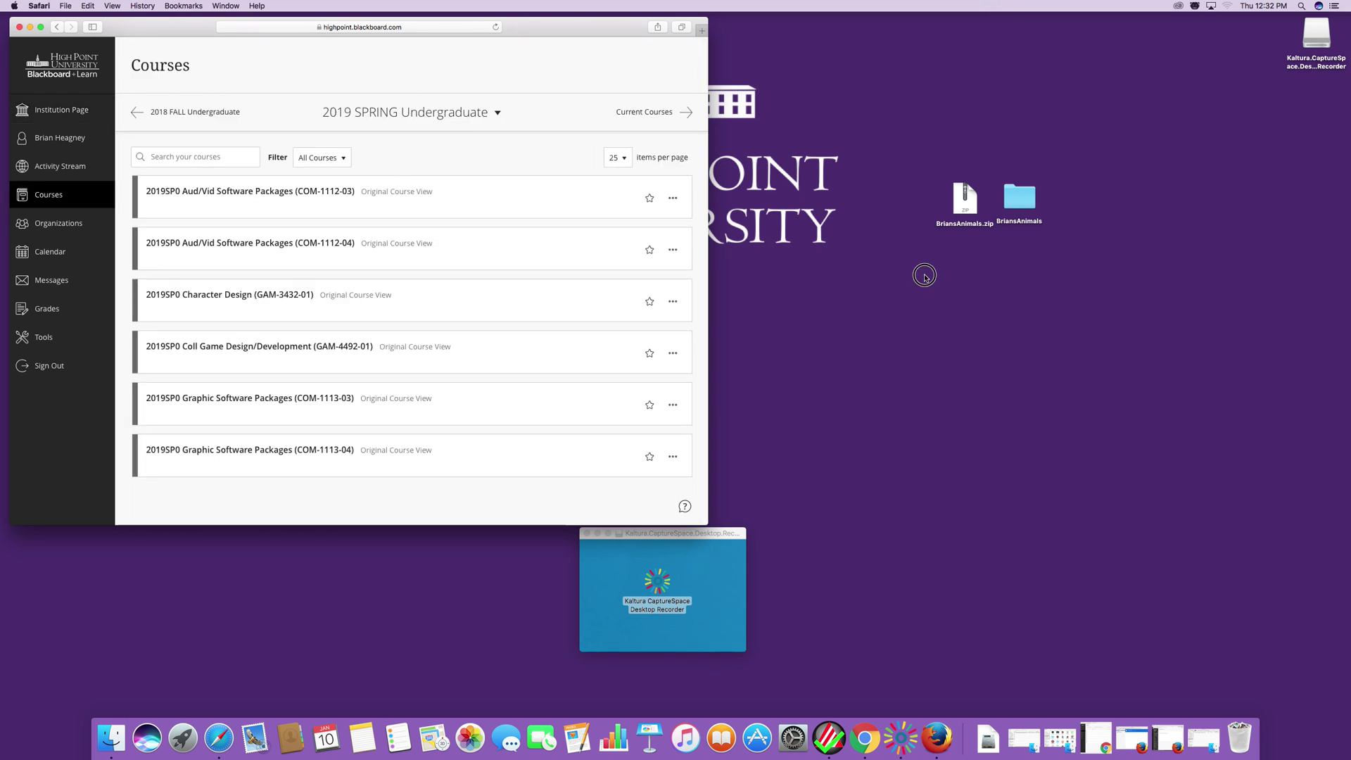
Download BriansAnimals (ZIP) from the Aud/Vid Software Packages (COM-1112-03) test area, then hide Safari.
drag(915, 146, 1241, 731)
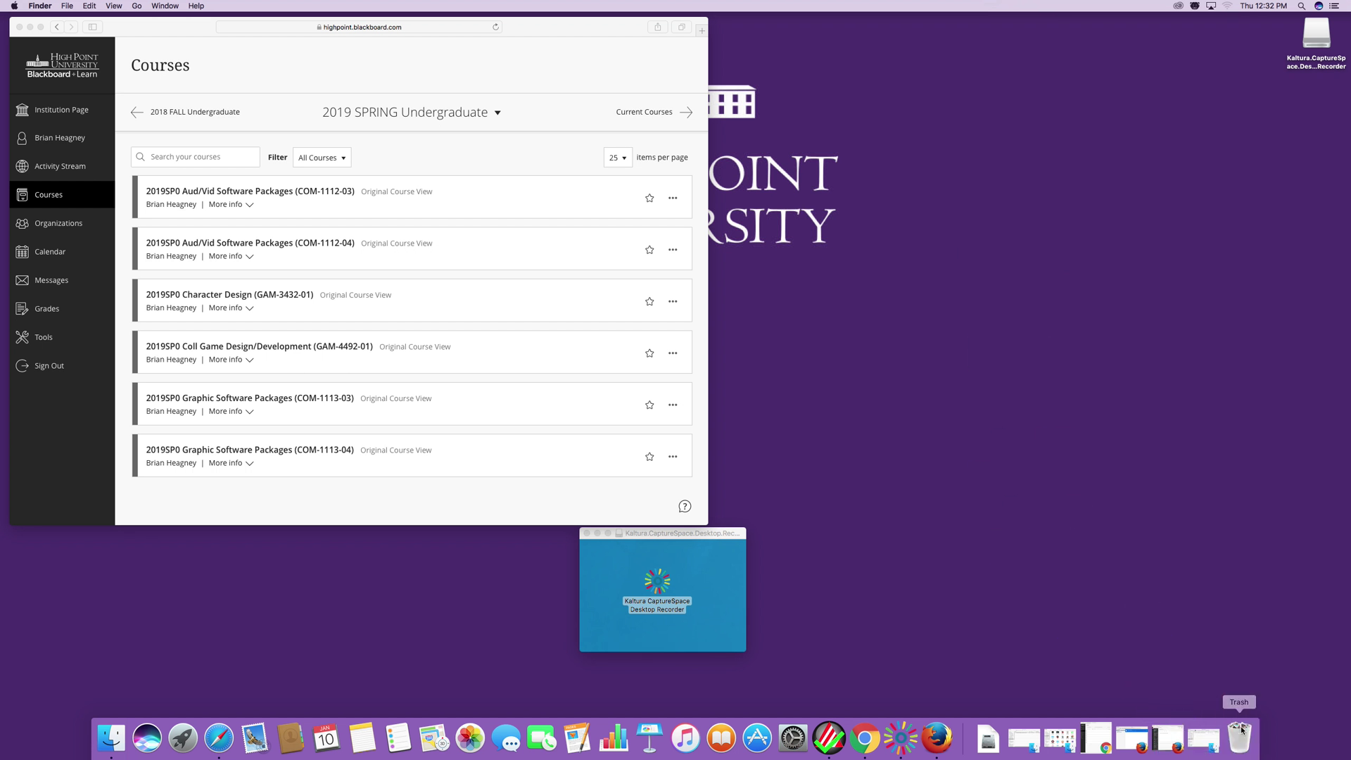
click(265, 196)
click(277, 197)
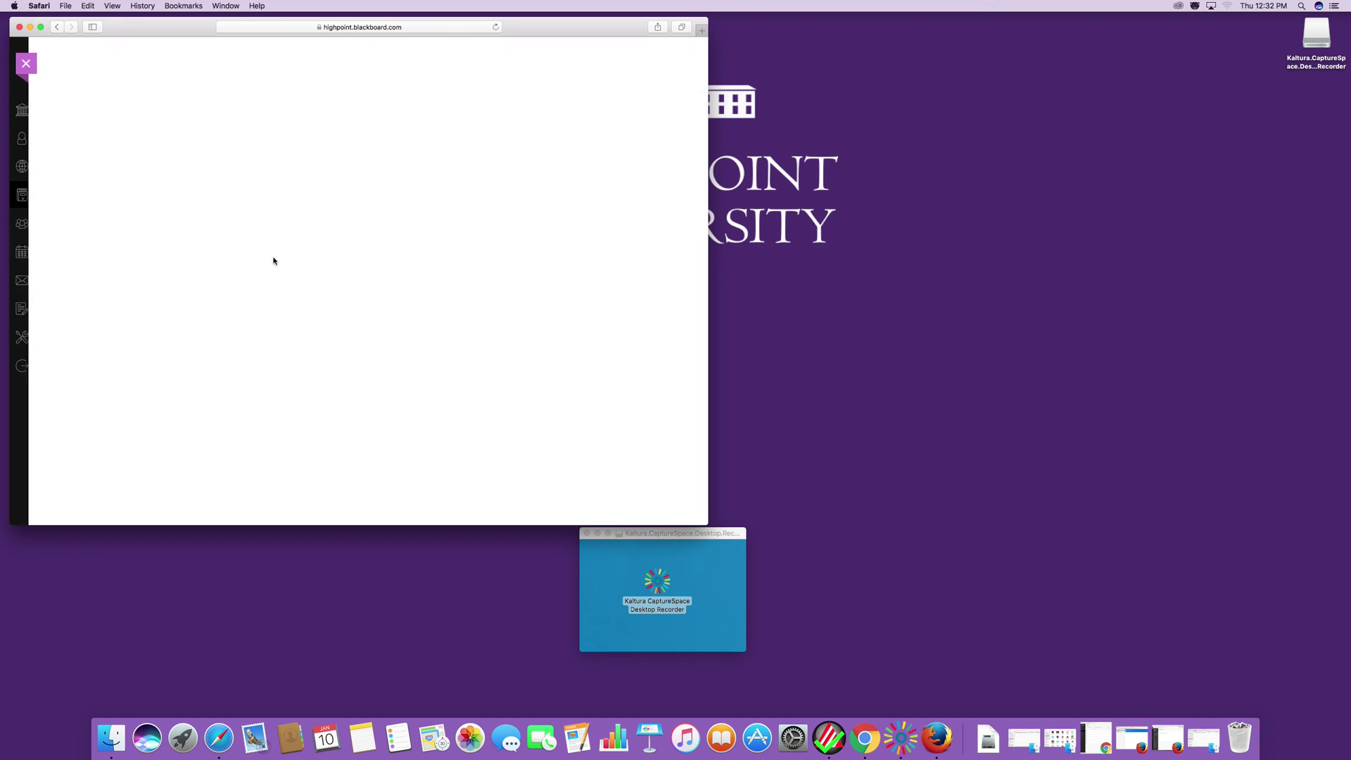
scroll(49, 407, down, 5)
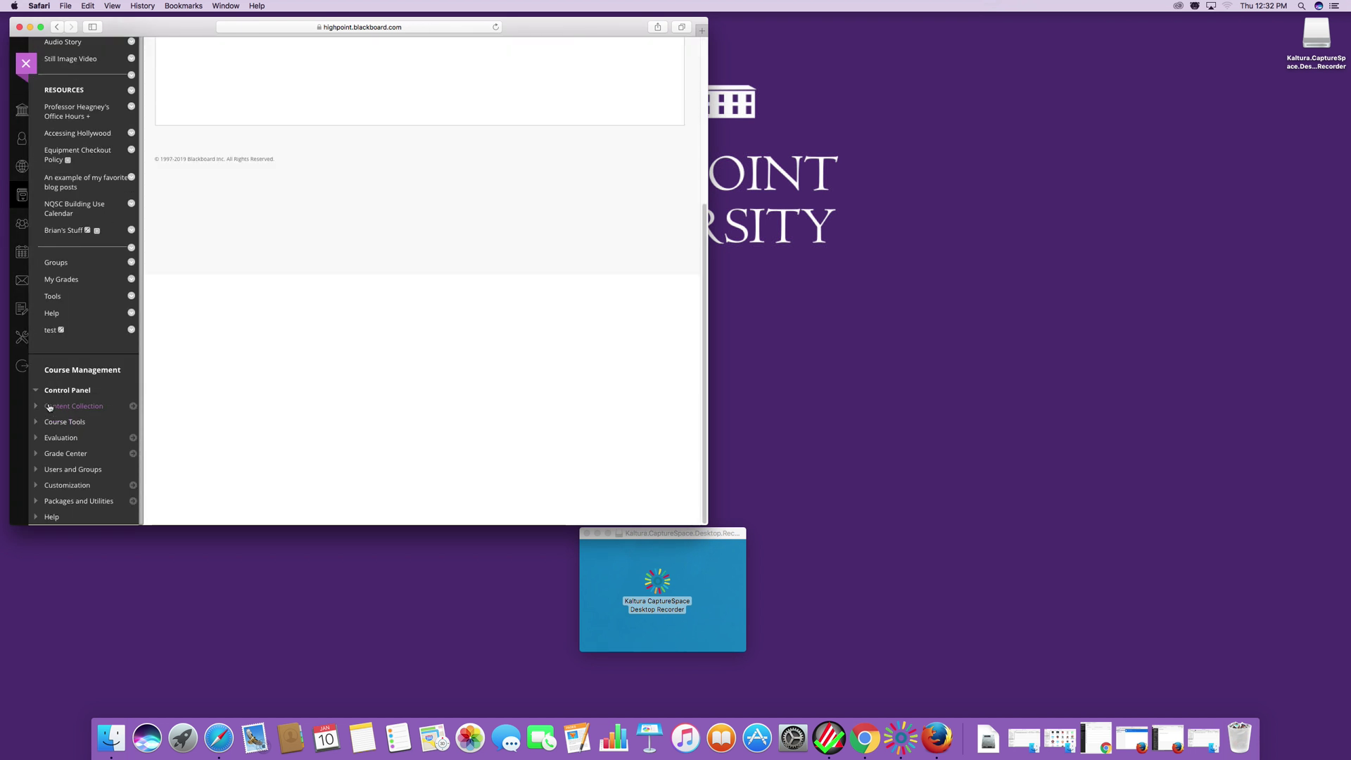
click(50, 330)
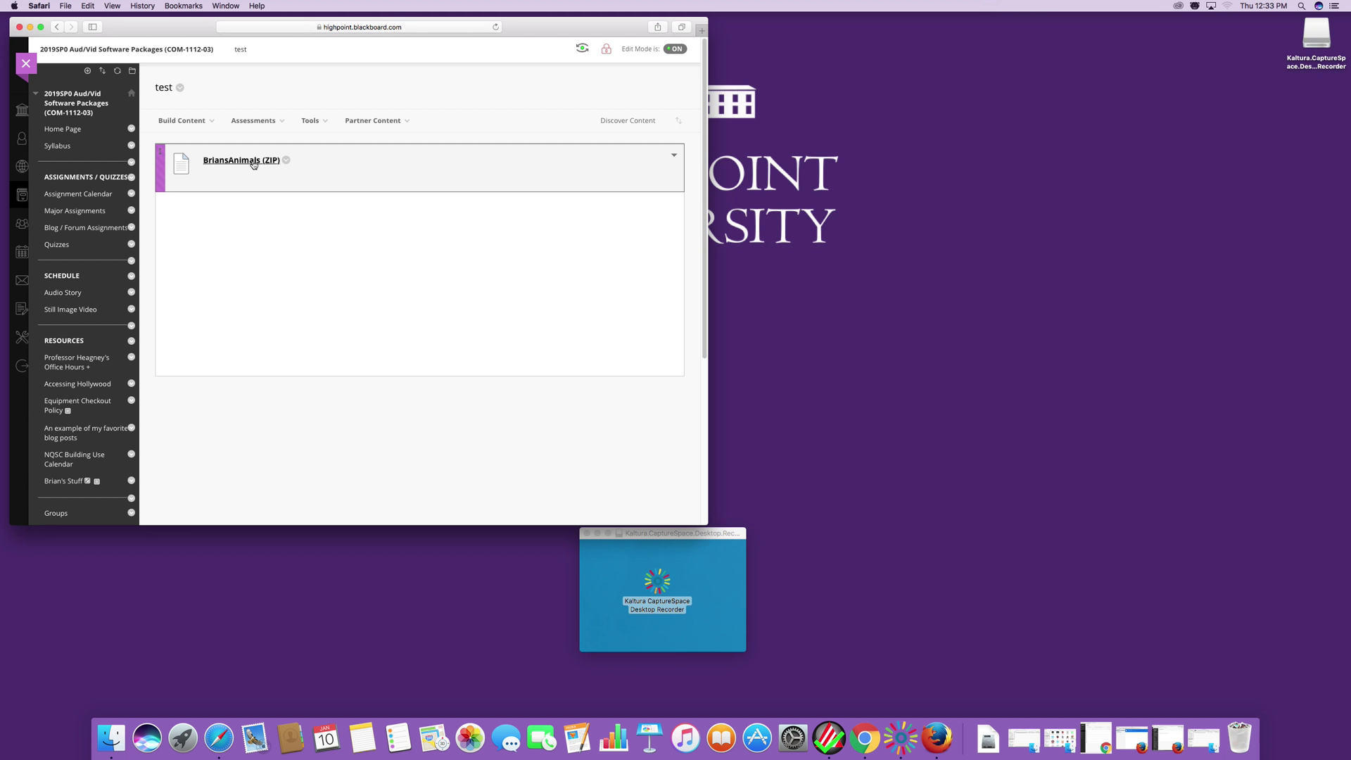
click(253, 161)
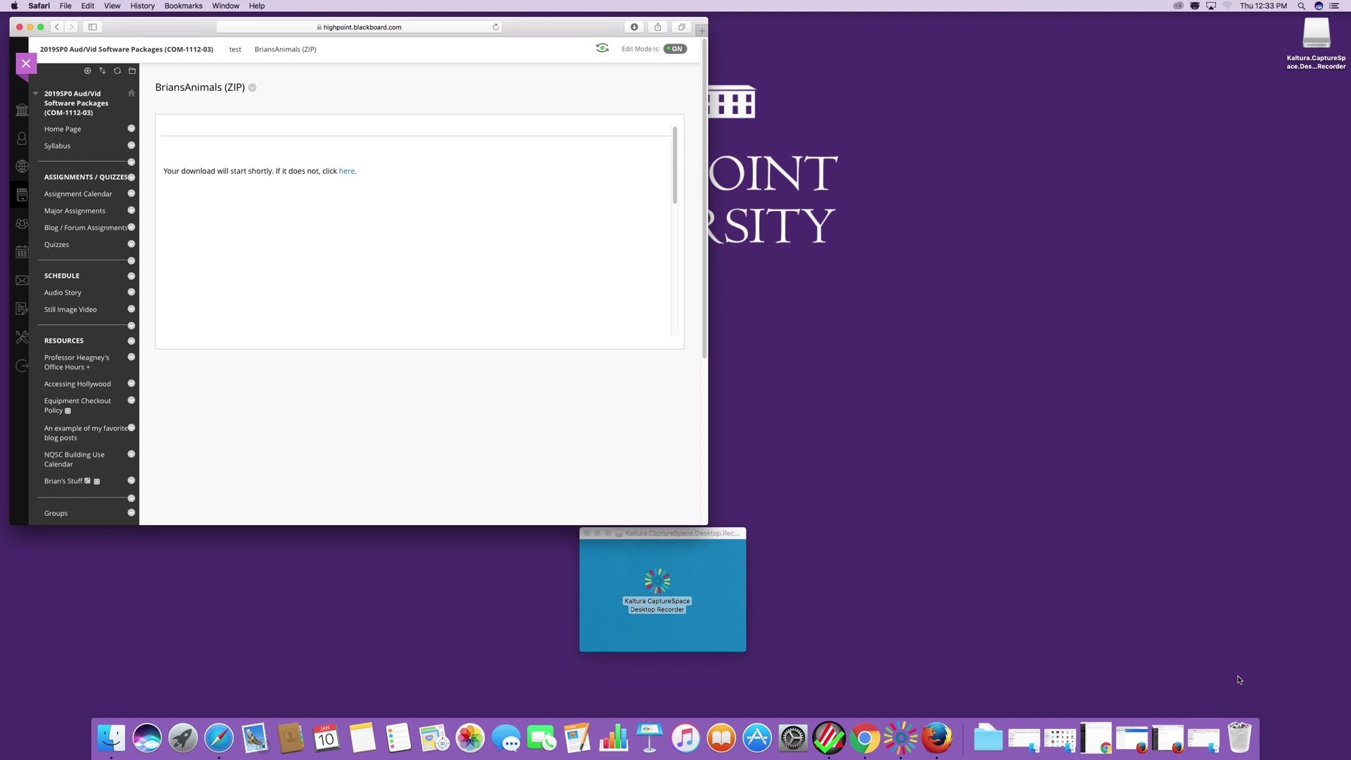
click(30, 28)
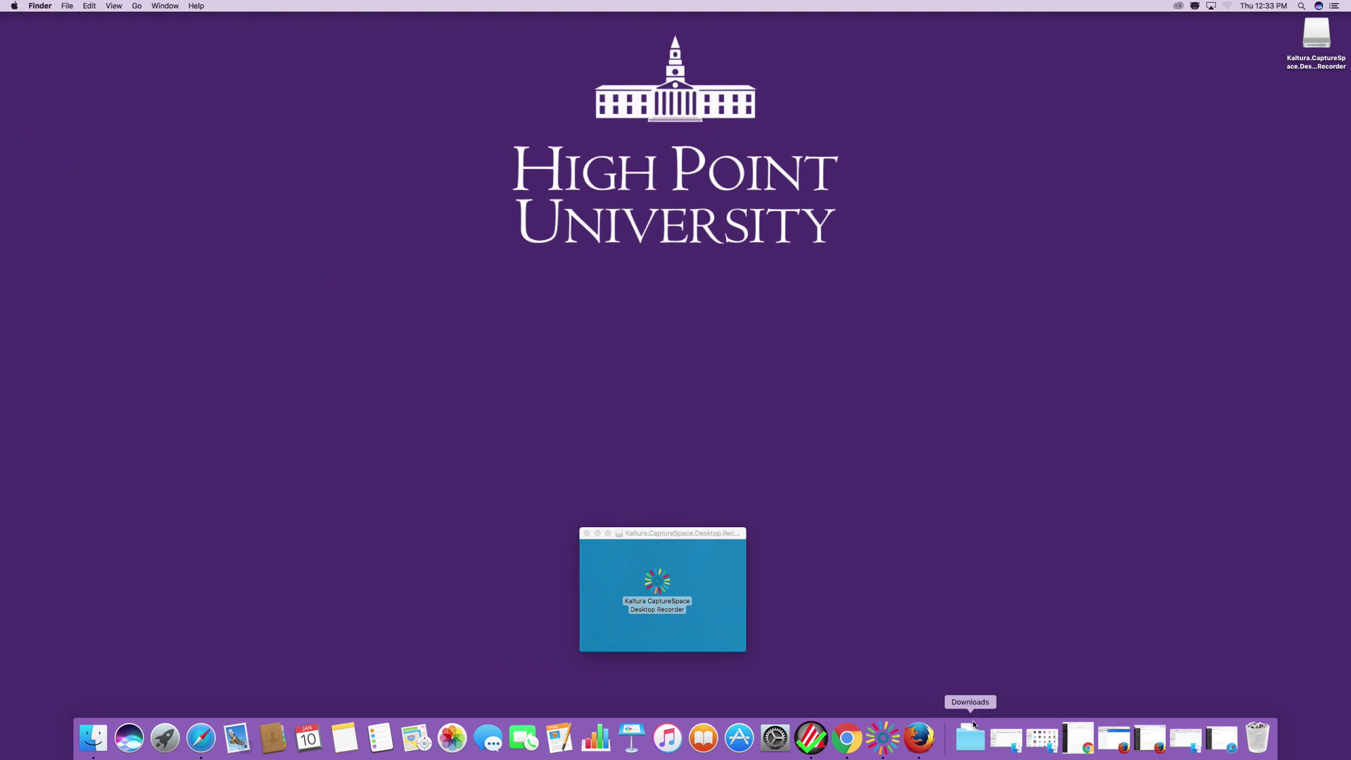
In a new Finder window on Downloads, expand BriansAnimals to show BriansDoggos and BriansKittens.
click(42, 5)
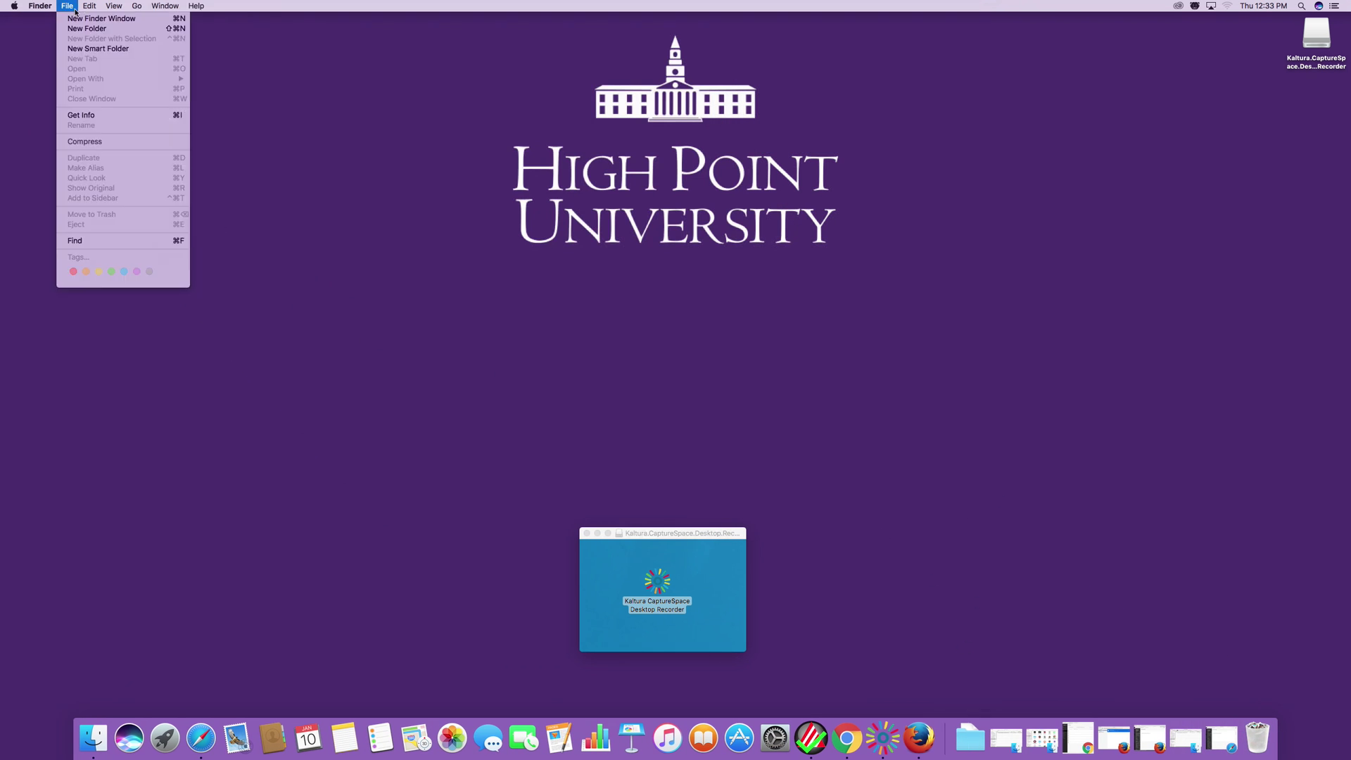
click(89, 21)
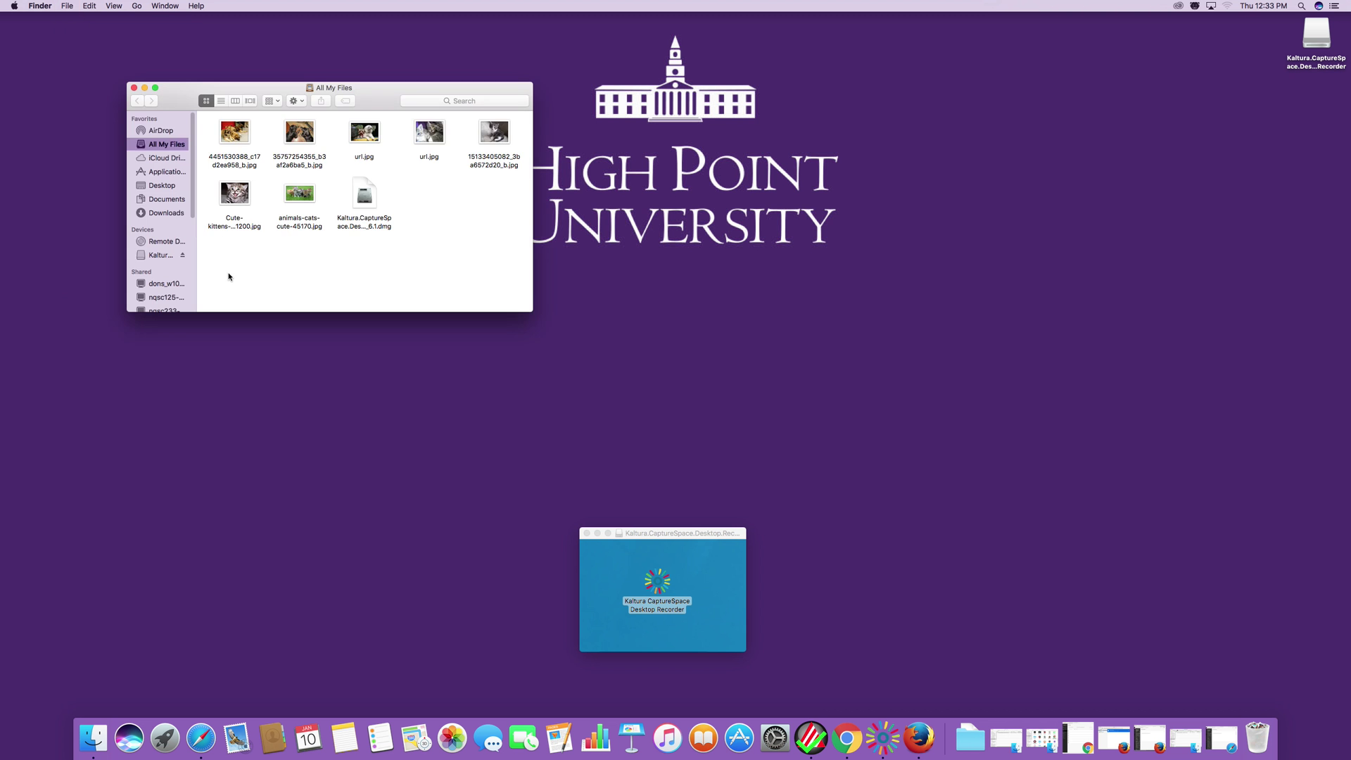
drag(261, 91, 603, 115)
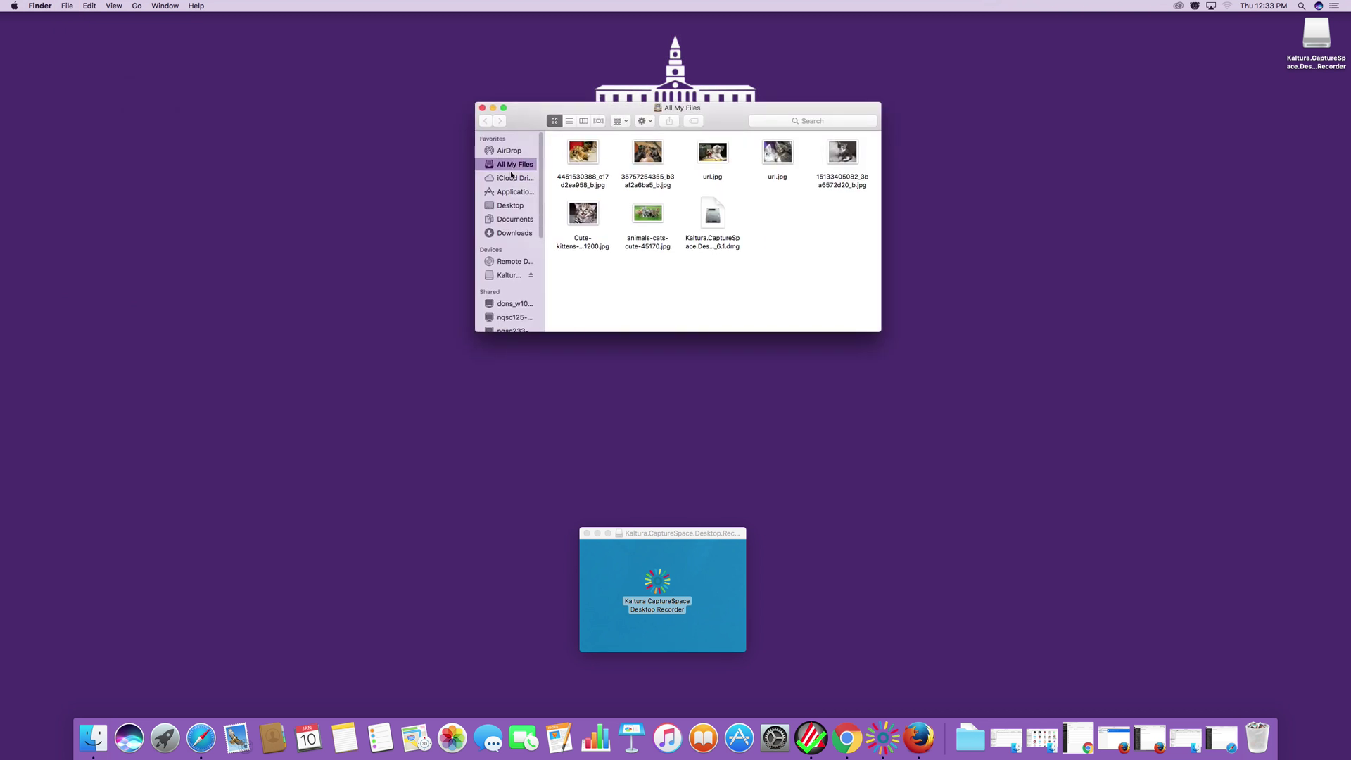
click(512, 235)
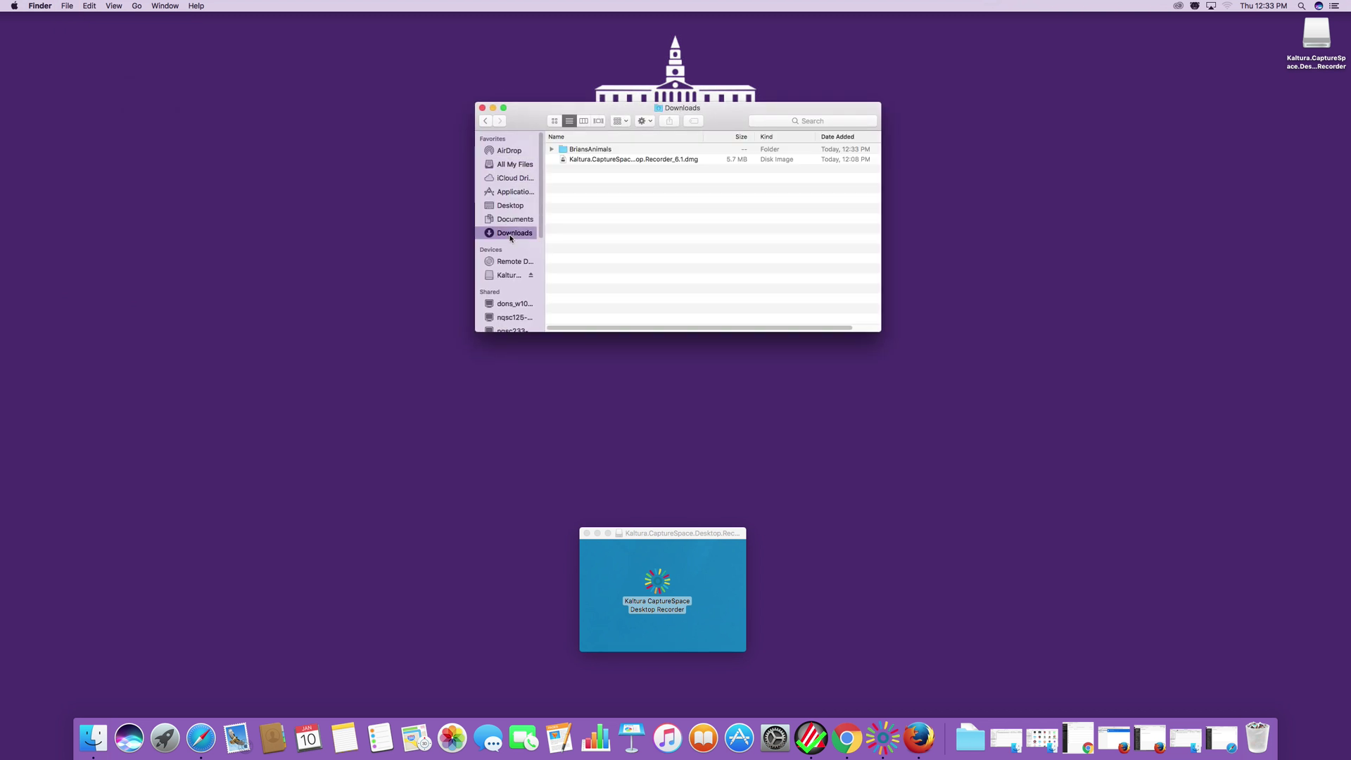
click(585, 149)
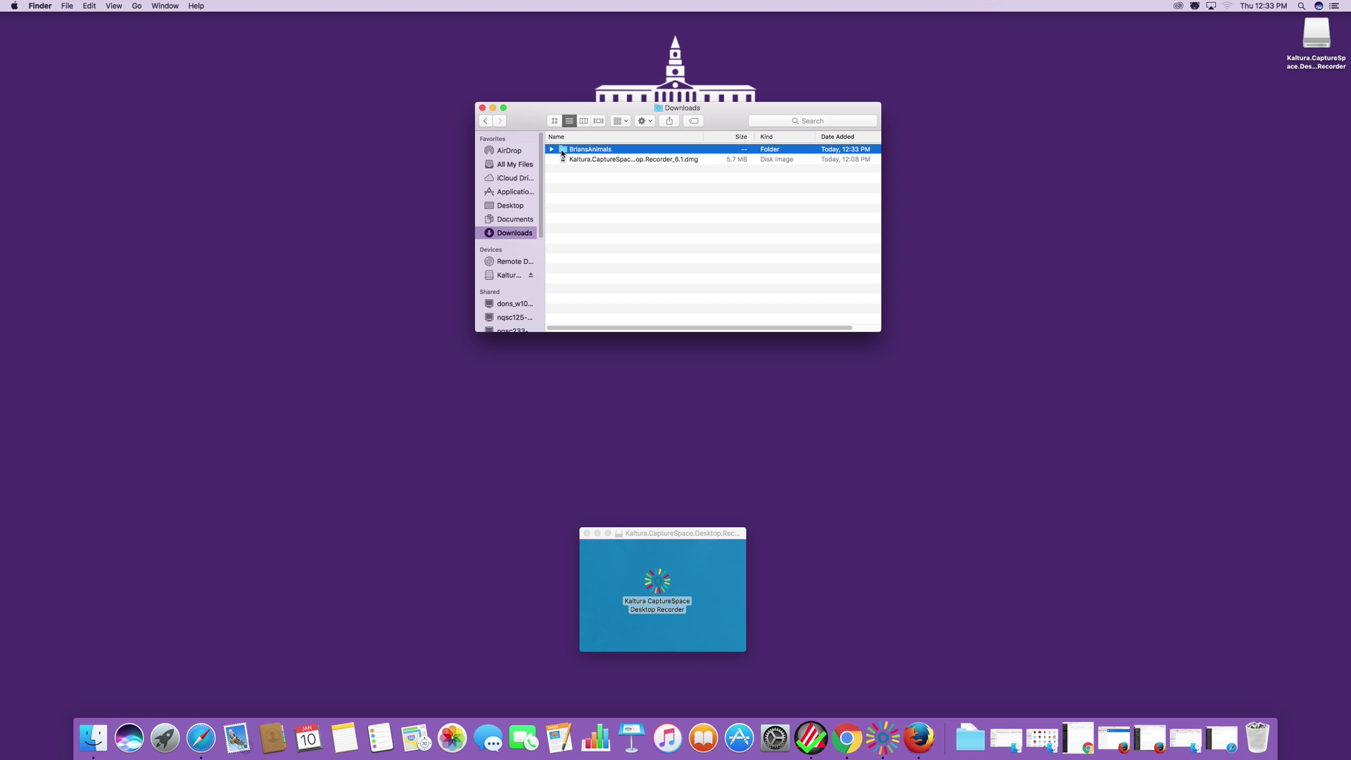
click(551, 149)
click(552, 150)
drag(530, 117, 484, 111)
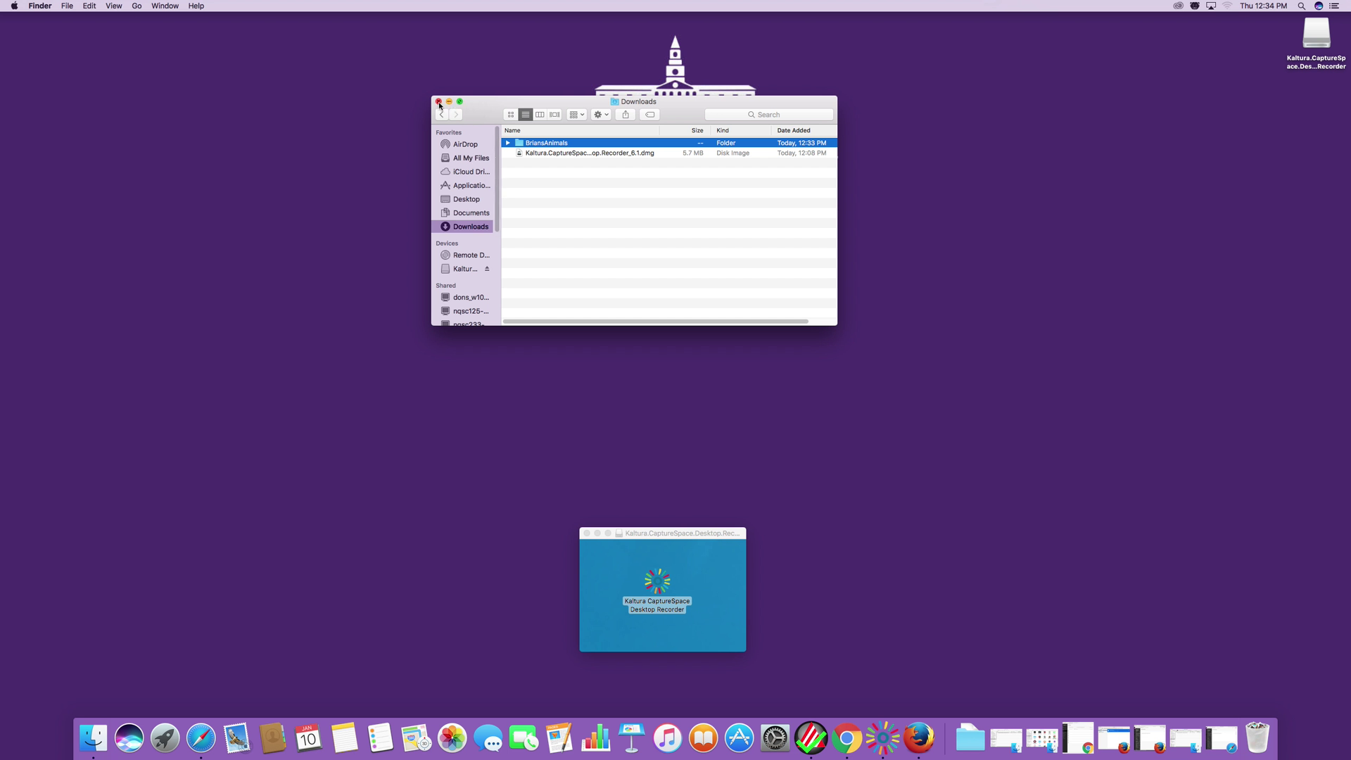
drag(486, 111, 450, 137)
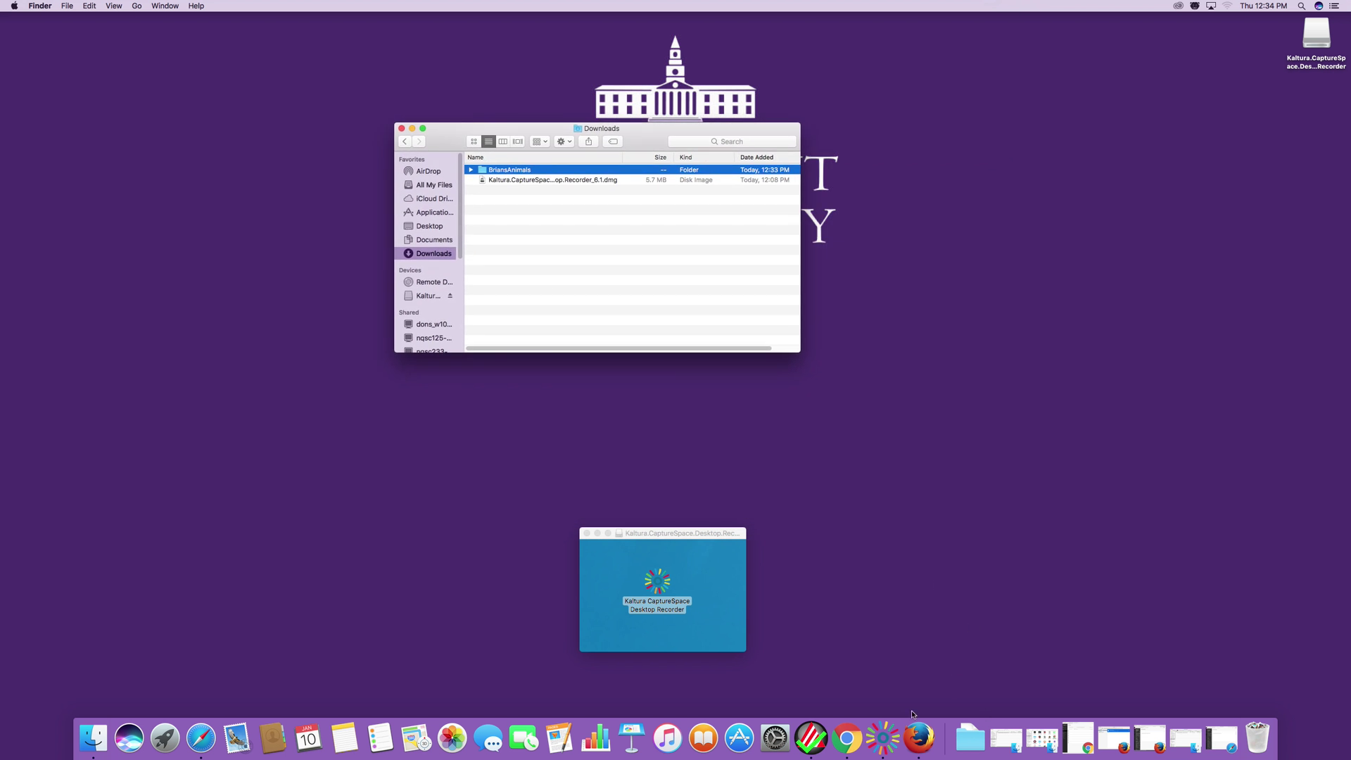
click(882, 742)
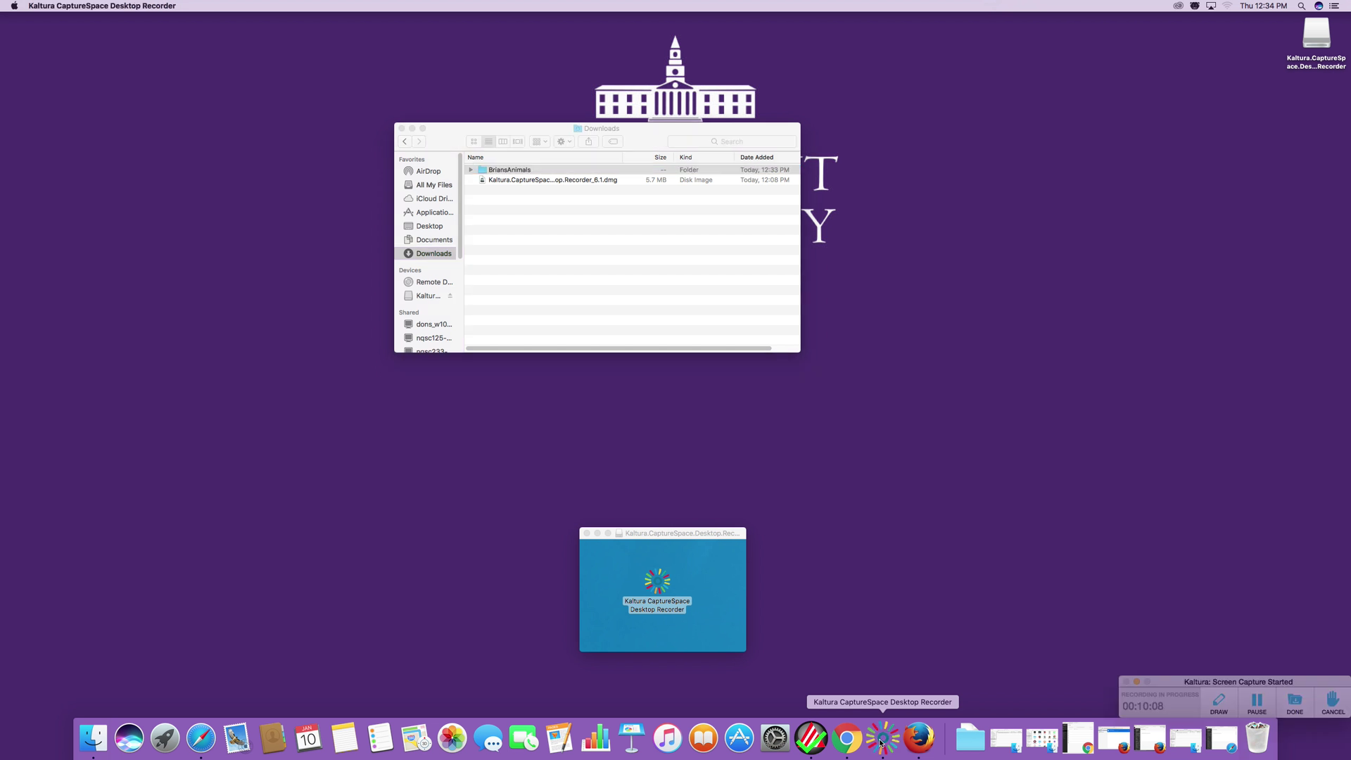